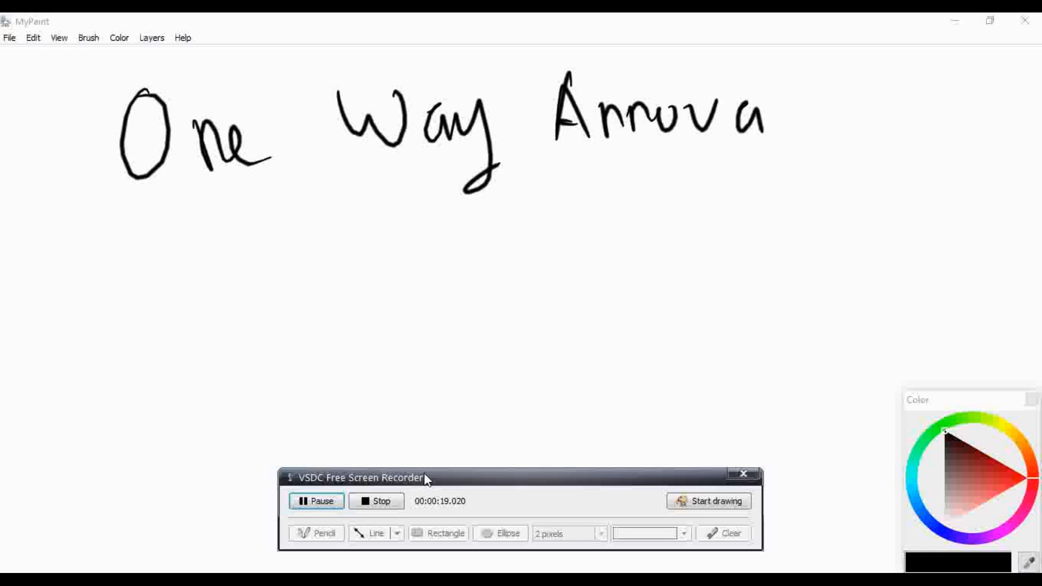
Switch the colour hue to cyan while keeping black, and handwrite the column letters A, B, C and D below the title.
left_click_drag(424, 474, 425, 581)
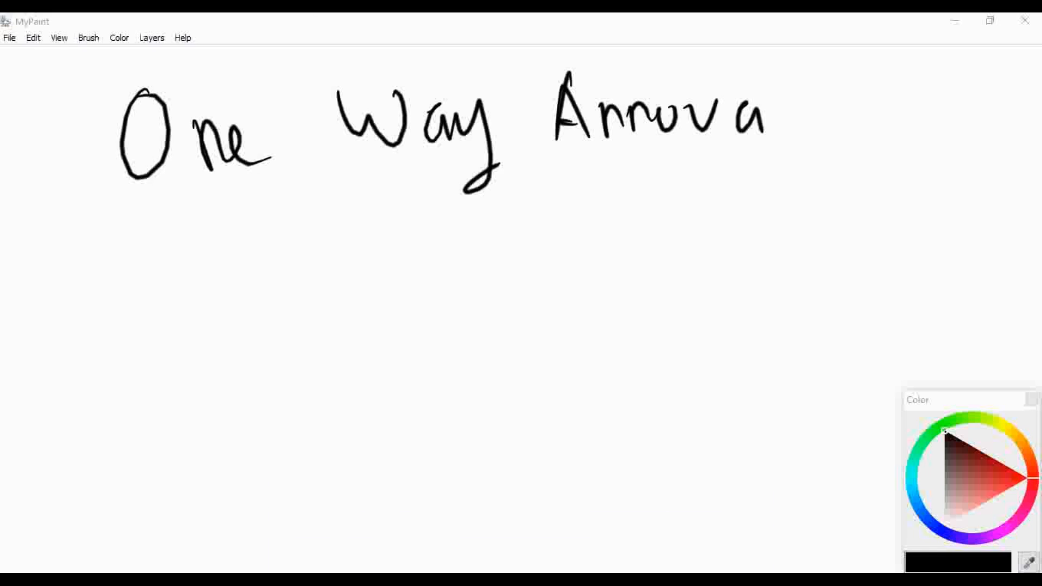
left_click(914, 479)
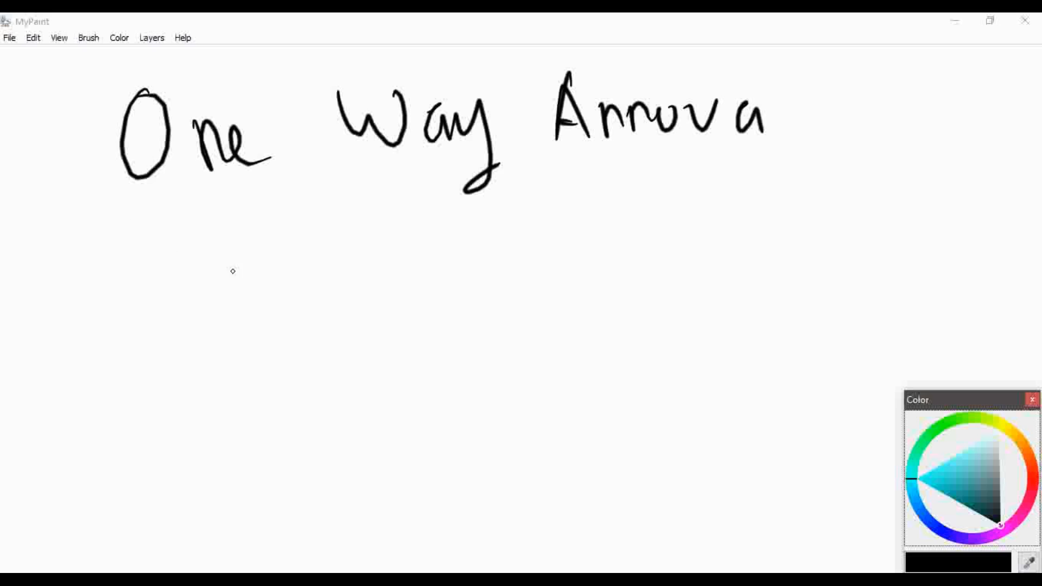
left_click_drag(175, 258, 176, 254)
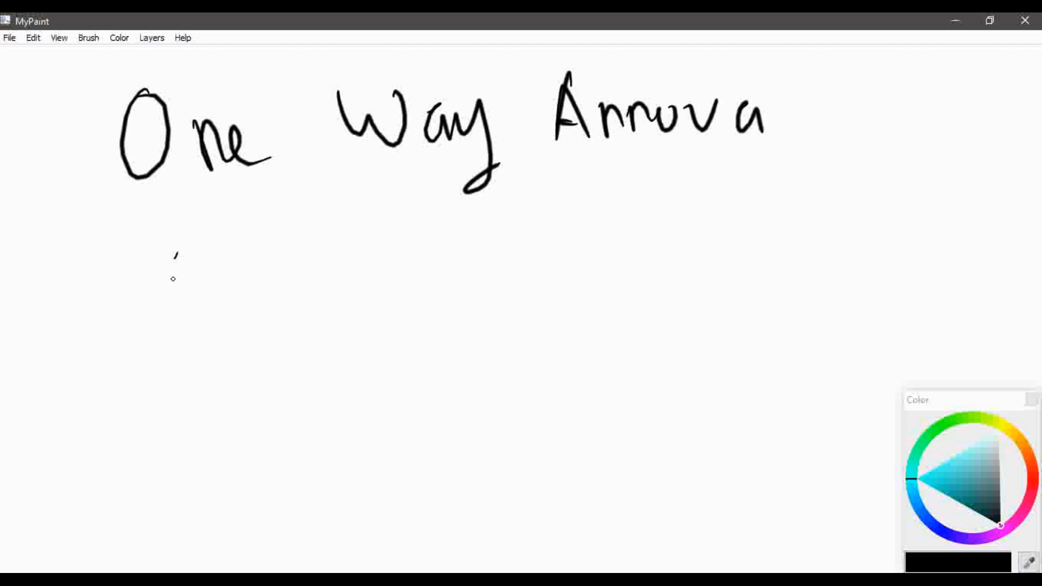
mouse_move(172, 277)
left_mouse_down()
mouse_move(179, 337)
mouse_move(203, 322)
mouse_move(179, 321)
left_mouse_up()
left_click_drag(217, 313, 220, 312)
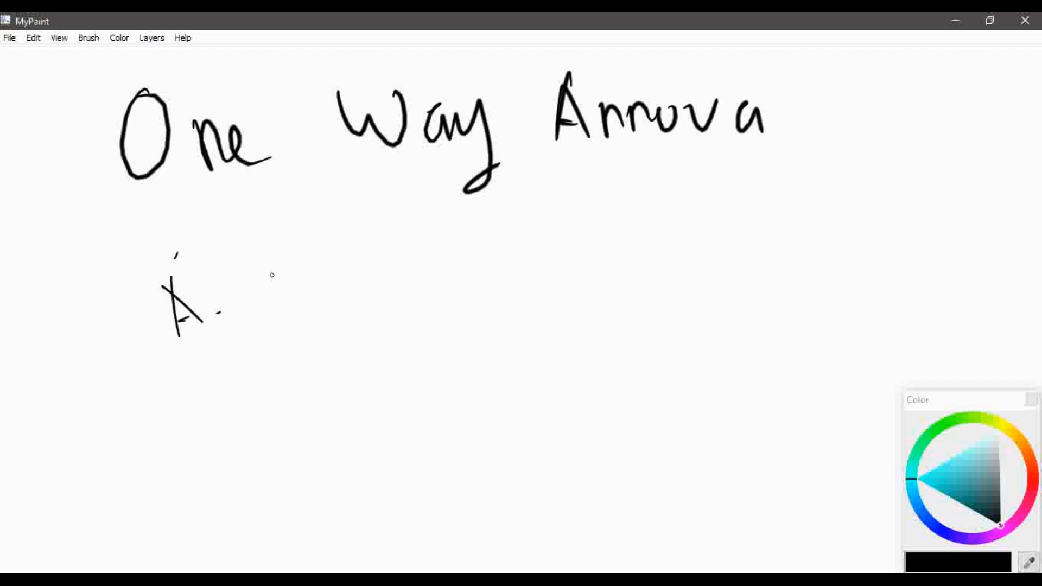
left_click_drag(272, 275, 280, 317)
mouse_move(275, 278)
left_mouse_down()
mouse_move(289, 283)
mouse_move(284, 309)
left_mouse_up()
mouse_move(316, 303)
left_mouse_down()
mouse_move(326, 301)
mouse_move(284, 328)
left_mouse_up()
mouse_move(365, 272)
left_mouse_down()
mouse_move(371, 300)
mouse_move(398, 272)
left_mouse_up()
left_click_drag(372, 263, 396, 243)
left_click(443, 285)
mouse_move(465, 259)
left_mouse_down()
mouse_move(470, 301)
mouse_move(482, 295)
left_mouse_up()
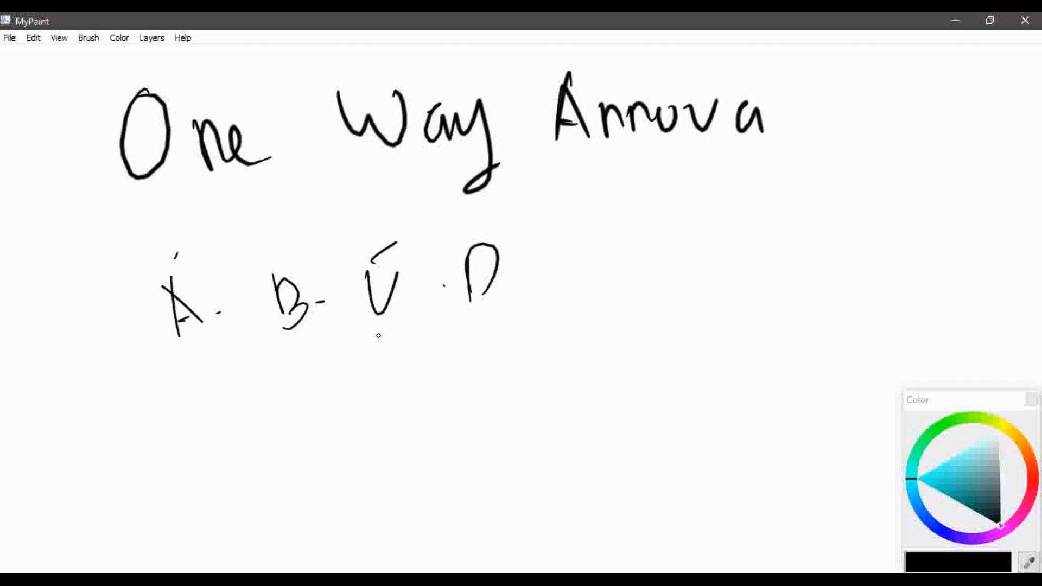
Draw a horizontal line under the letters and a vertical divider beside A, and write T as the row label.
left_click_drag(219, 311, 224, 309)
left_click_drag(341, 296, 330, 304)
left_click_drag(106, 355, 494, 304)
left_click_drag(126, 301, 164, 458)
mouse_move(59, 404)
left_mouse_down()
mouse_move(93, 383)
mouse_move(97, 442)
left_mouse_up()
left_click_drag(66, 398, 107, 367)
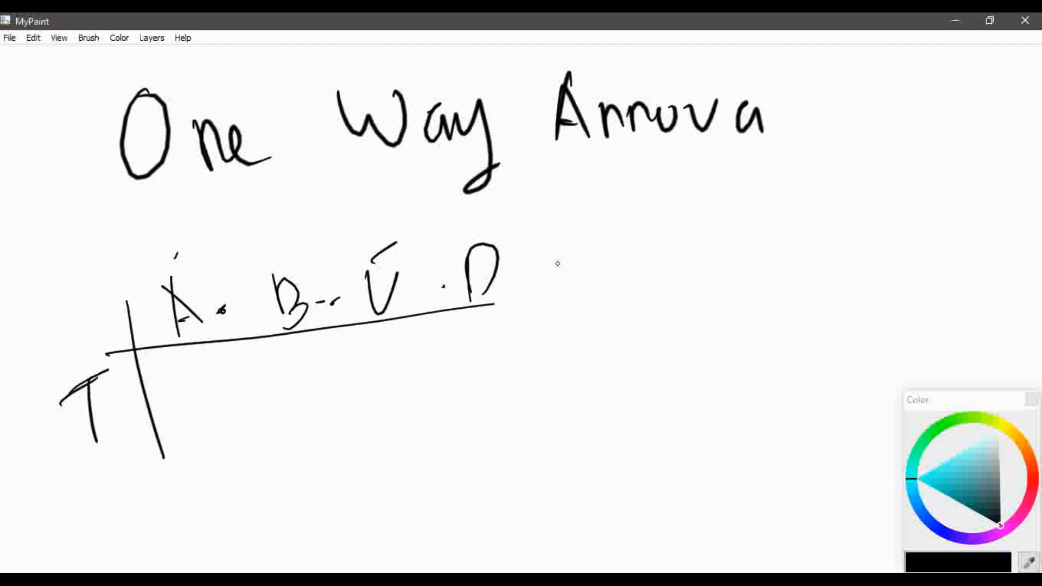
Clear the canvas and handwrite the letter A with the heading "Bensin 1 L =" above it.
key("Delete")
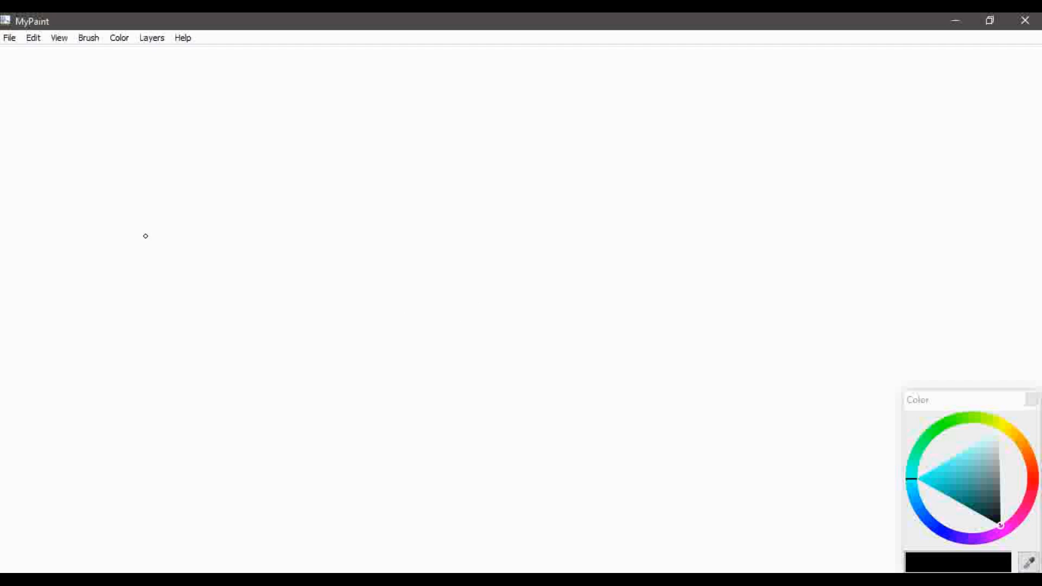
left_click_drag(145, 236, 138, 291)
mouse_move(152, 235)
left_mouse_down()
mouse_move(174, 286)
mouse_move(177, 270)
left_mouse_up()
left_click(226, 267)
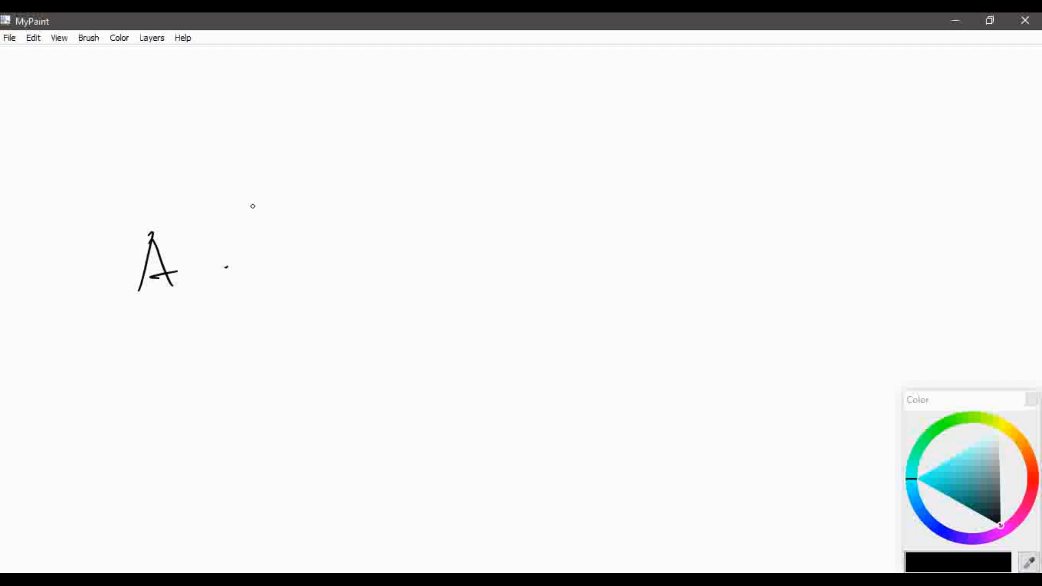
mouse_move(224, 136)
left_mouse_down()
mouse_move(227, 181)
mouse_move(341, 158)
mouse_move(369, 169)
left_mouse_up()
left_click_drag(452, 137, 454, 175)
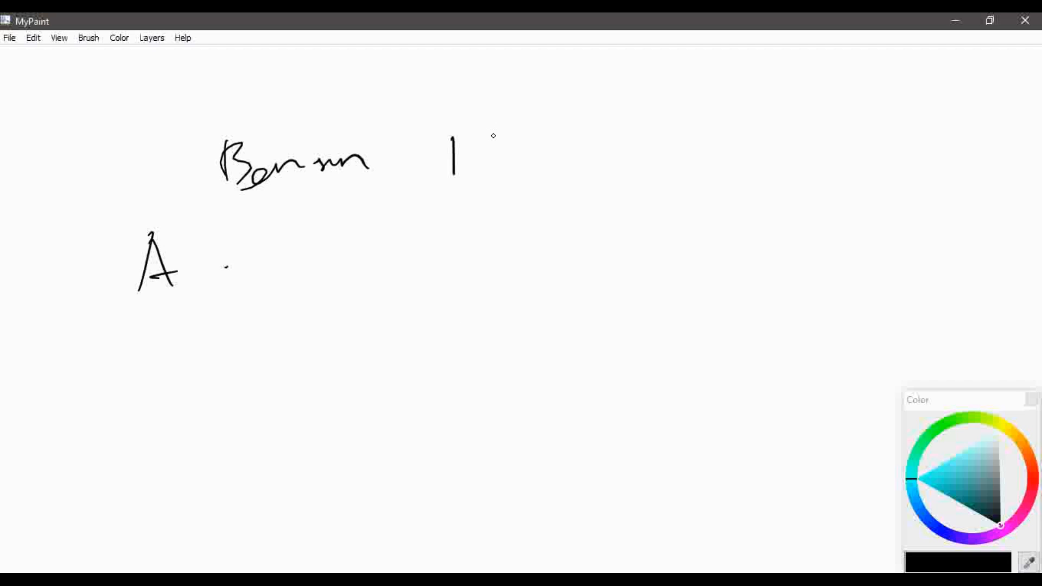
mouse_move(495, 128)
left_mouse_down()
mouse_move(542, 162)
mouse_move(604, 147)
left_mouse_up()
left_click_drag(591, 154, 604, 156)
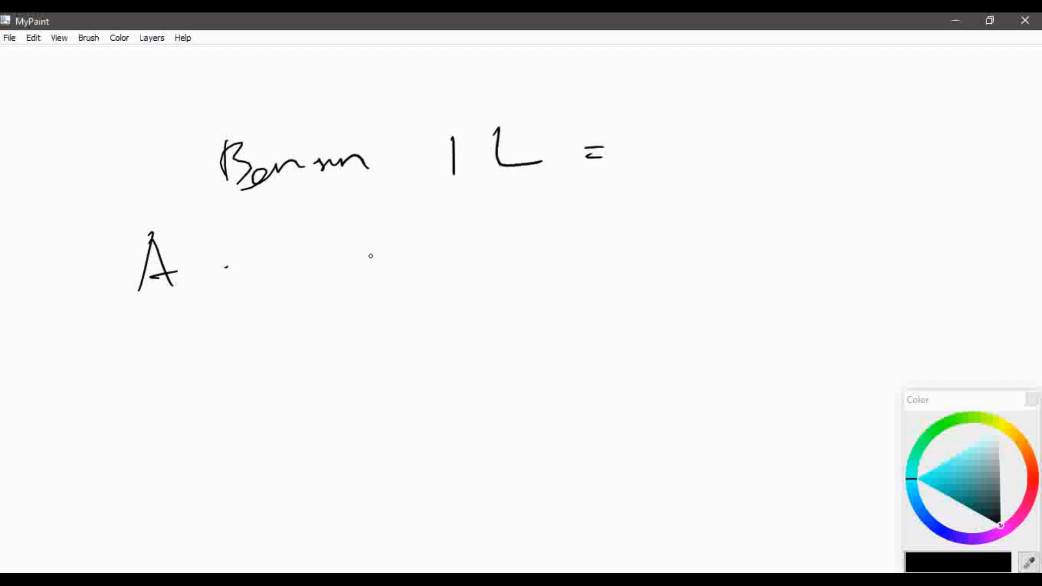
Draw the table's header line, write 20 under A, and add a divided column B with the value 15.
left_click_drag(140, 329, 602, 267)
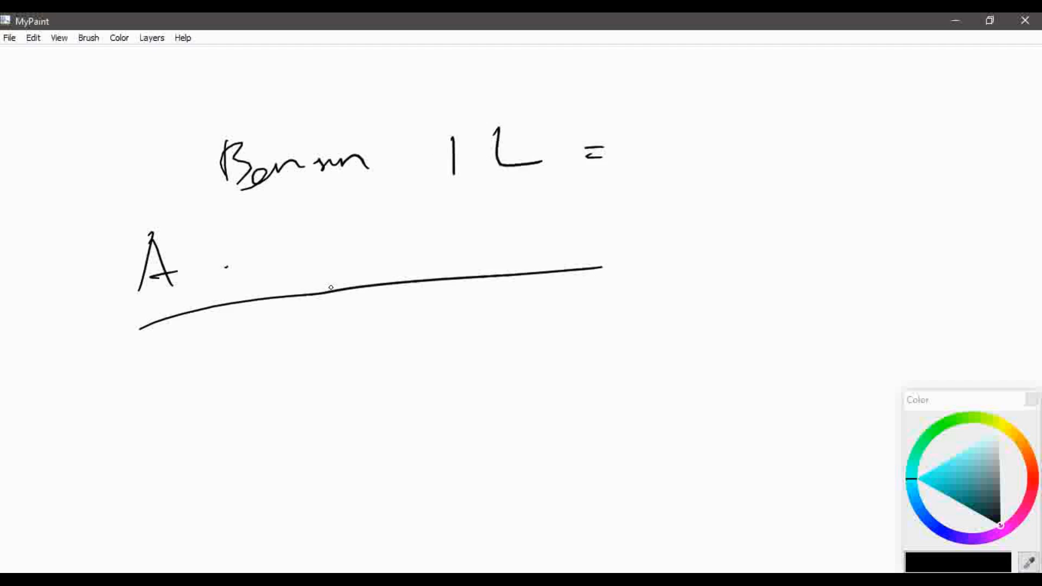
left_click_drag(140, 363, 187, 353)
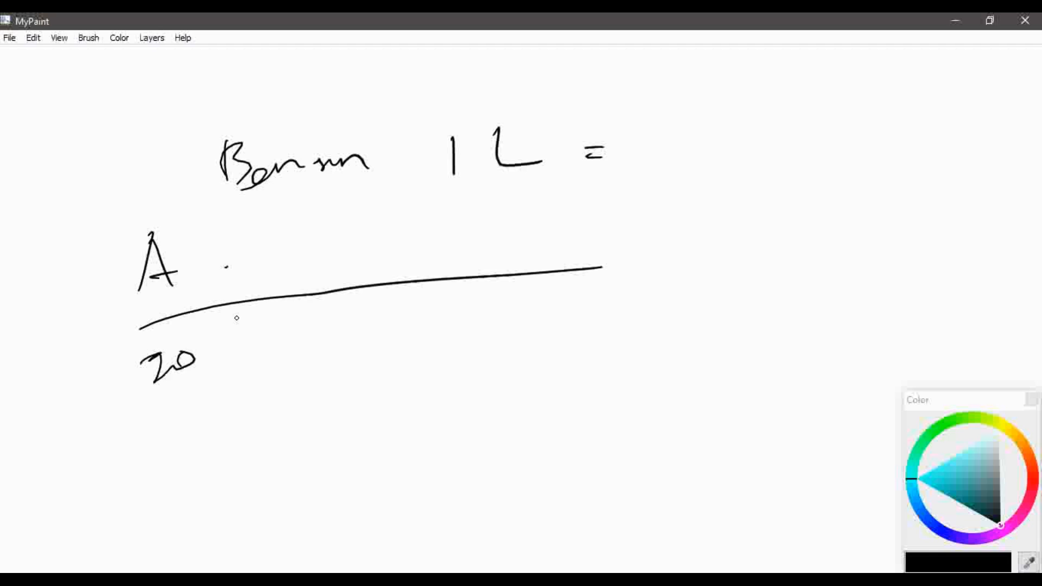
left_click_drag(256, 234, 266, 383)
mouse_move(289, 220)
left_mouse_down()
mouse_move(285, 258)
mouse_move(294, 257)
left_mouse_up()
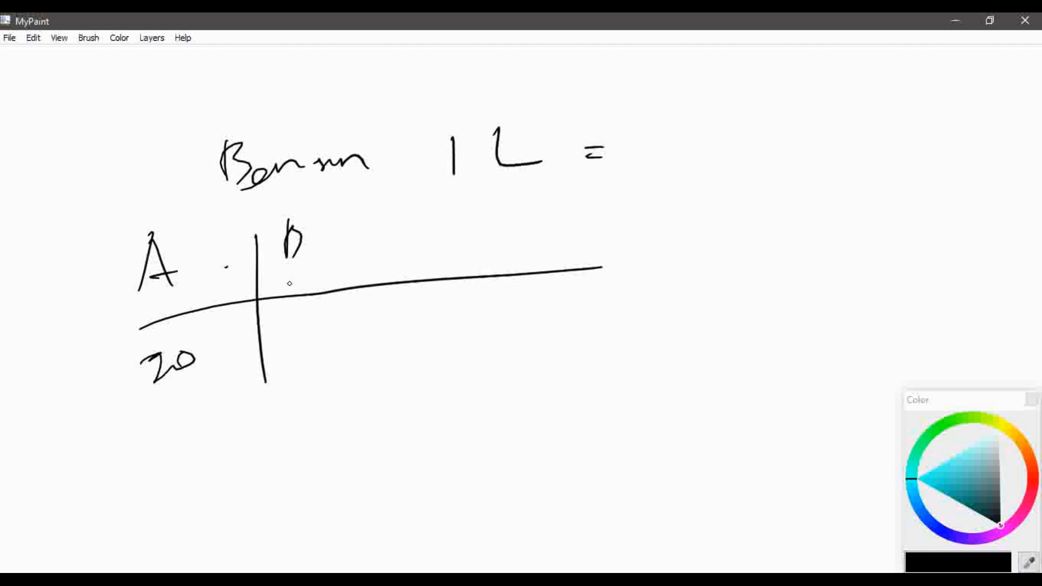
mouse_move(279, 342)
left_mouse_down()
mouse_move(281, 367)
mouse_move(296, 362)
left_mouse_up()
left_click_drag(293, 340, 303, 332)
Add columns C and D with vertical dividers and write a value under each, using 15 for D.
left_click_drag(383, 215, 395, 383)
left_click_drag(443, 227, 448, 258)
left_click(506, 248)
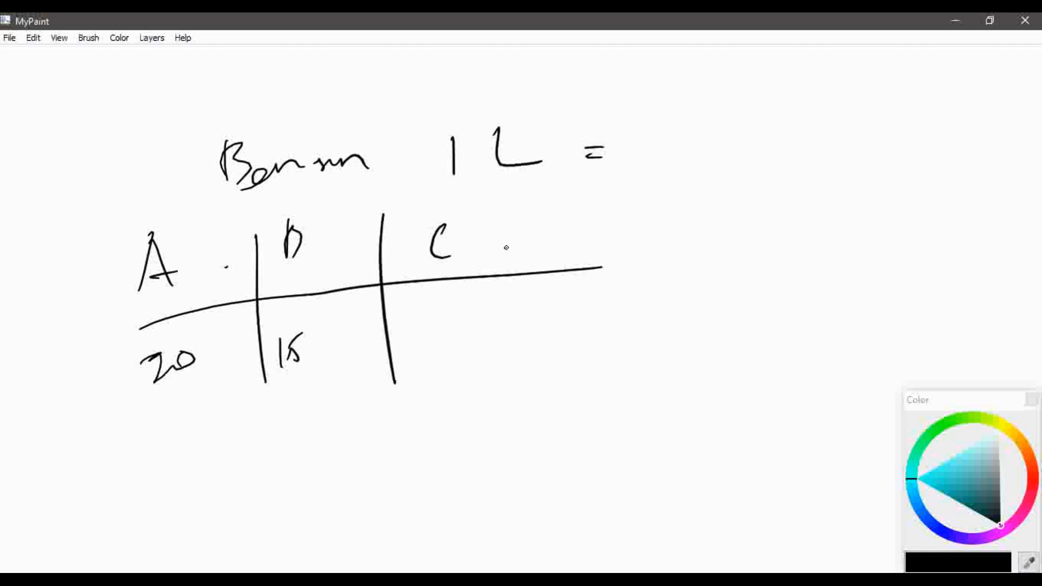
mouse_move(553, 220)
left_mouse_down()
mouse_move(544, 354)
mouse_move(572, 253)
mouse_move(579, 255)
left_mouse_up()
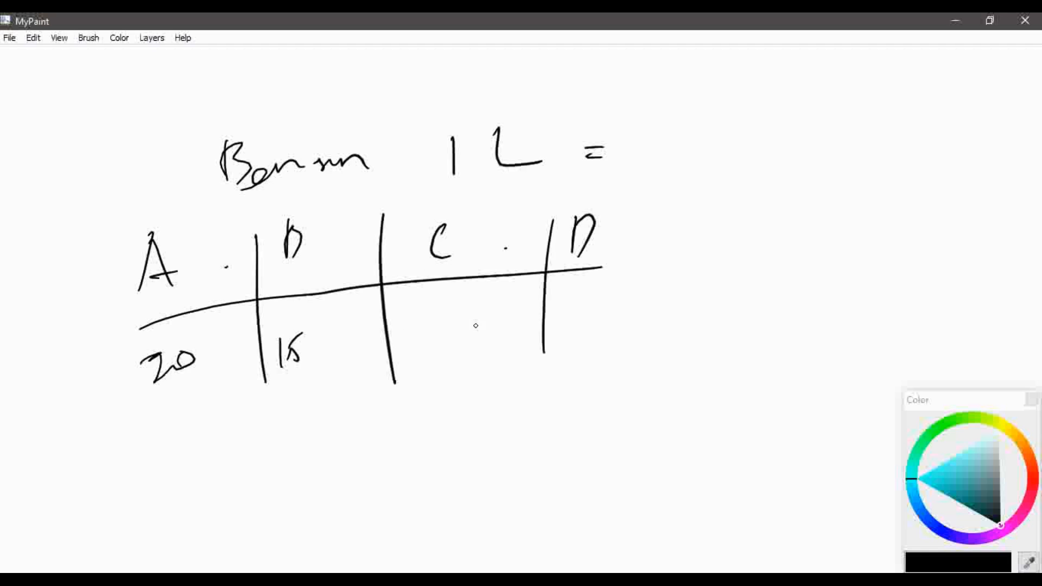
mouse_move(464, 319)
left_mouse_down()
mouse_move(456, 357)
mouse_move(478, 354)
left_mouse_up()
left_click_drag(580, 315, 571, 348)
mouse_move(589, 312)
left_mouse_down()
mouse_move(583, 341)
mouse_move(601, 300)
left_mouse_up()
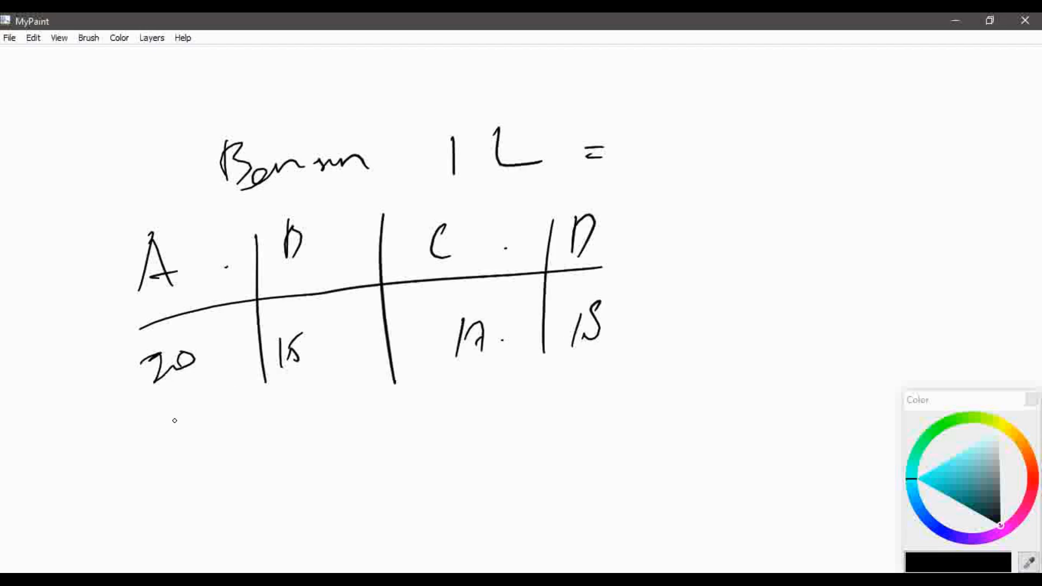
Draw two more row lines under the values, write 1 L and 20 beside the table, and mark below the 20 under A.
mouse_move(164, 398)
left_mouse_down()
mouse_move(307, 368)
mouse_move(613, 341)
left_mouse_up()
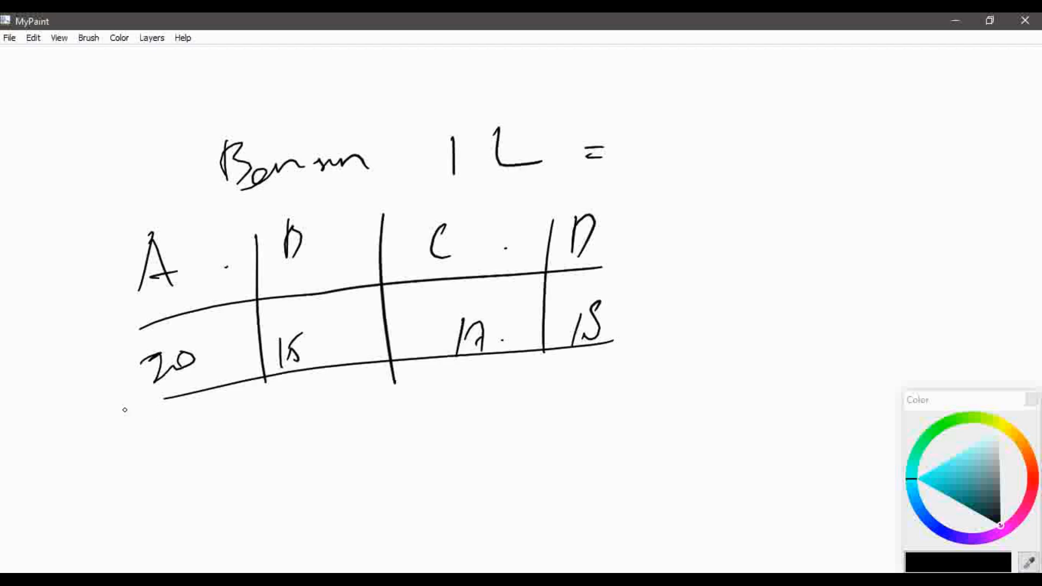
left_click_drag(88, 371, 110, 469)
mouse_move(96, 505)
left_mouse_down()
mouse_move(120, 520)
mouse_move(137, 508)
left_mouse_up()
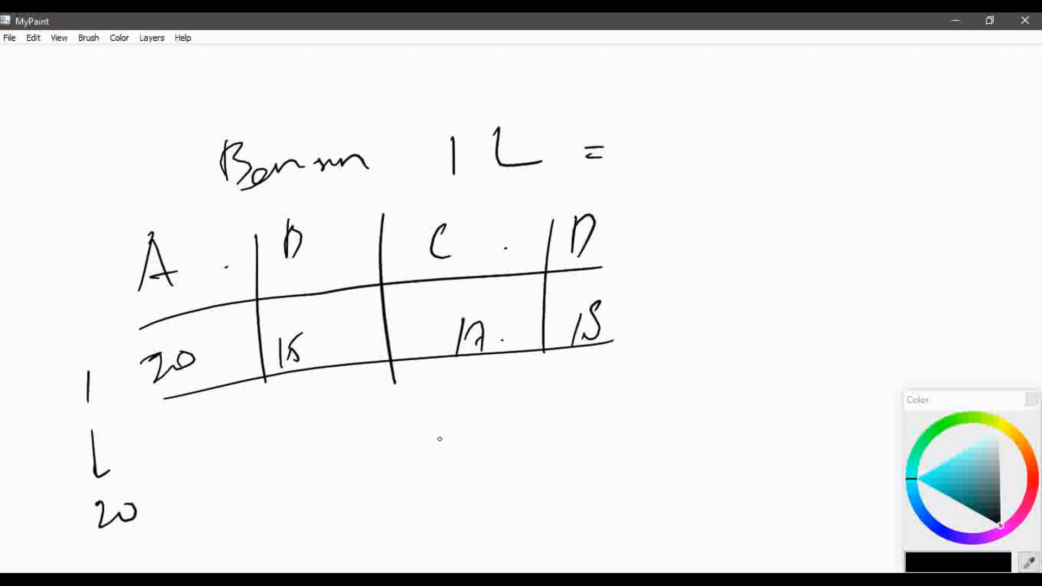
left_click_drag(132, 479, 638, 413)
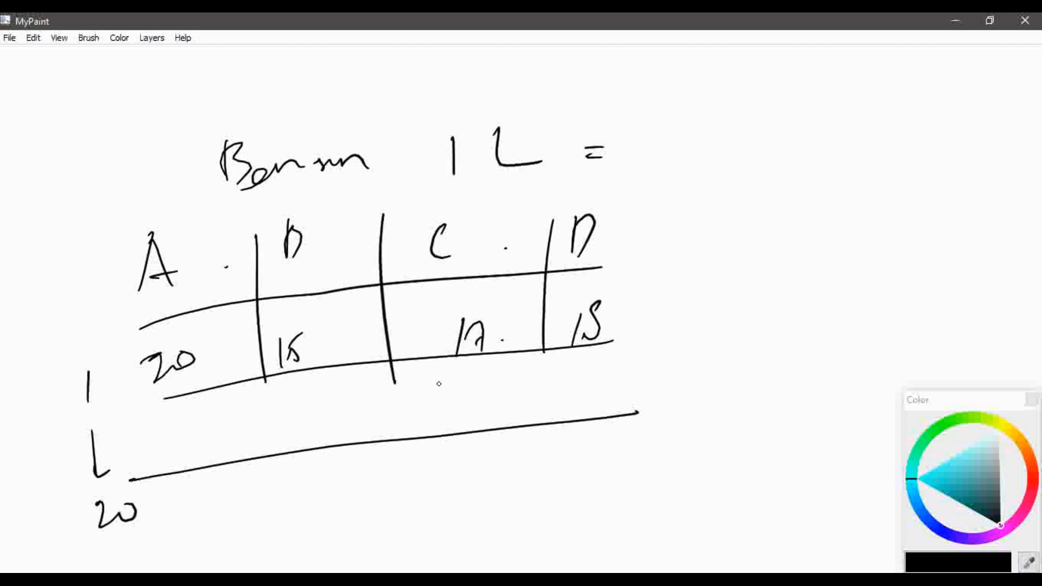
mouse_move(172, 384)
left_mouse_down()
mouse_move(209, 400)
mouse_move(165, 412)
left_mouse_up()
Draw two arrows branching from one point beside the table, one horizontal and one slanting downward.
left_click_drag(707, 224, 826, 222)
left_click_drag(796, 215, 805, 243)
left_click_drag(704, 216, 729, 262)
left_click_drag(746, 298, 754, 309)
left_click_drag(762, 283, 740, 323)
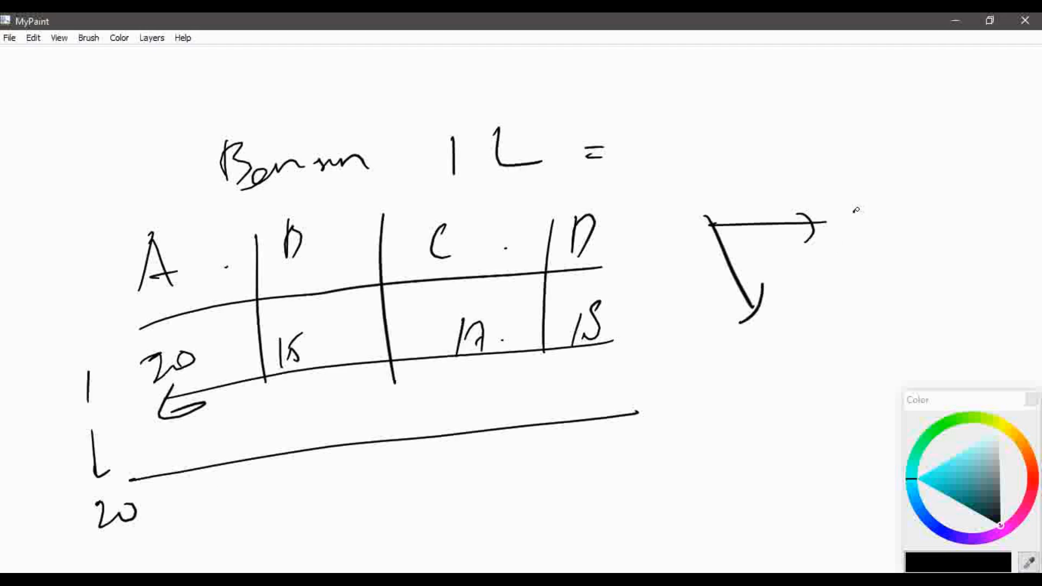
Label the horizontal arrow "Jenis Kendaraan" and the slanting arrow "Jenis BBM".
mouse_move(864, 206)
left_mouse_down()
mouse_move(865, 240)
mouse_move(948, 263)
left_mouse_up()
left_click_drag(950, 257, 1036, 283)
mouse_move(811, 276)
left_mouse_down()
mouse_move(783, 332)
mouse_move(834, 330)
mouse_move(850, 340)
left_mouse_up()
left_click_drag(905, 320, 899, 353)
mouse_move(904, 322)
left_mouse_down()
mouse_move(928, 353)
mouse_move(938, 328)
mouse_move(1001, 353)
mouse_move(997, 376)
left_mouse_up()
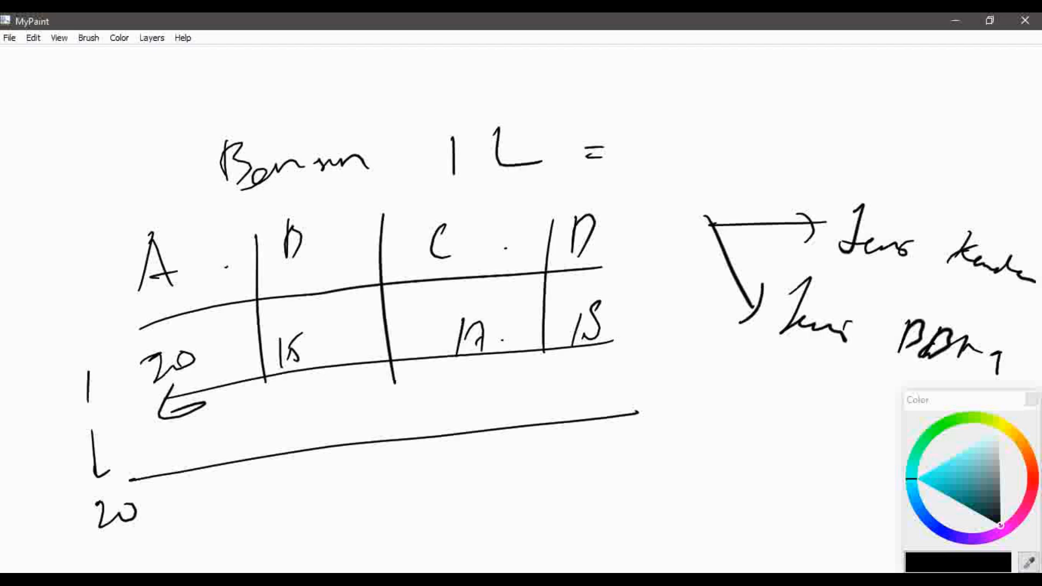
Switch to the Excel workbook's one way sheet and review the question, the exam score data and the descriptive statistics table.
left_click(255, 515)
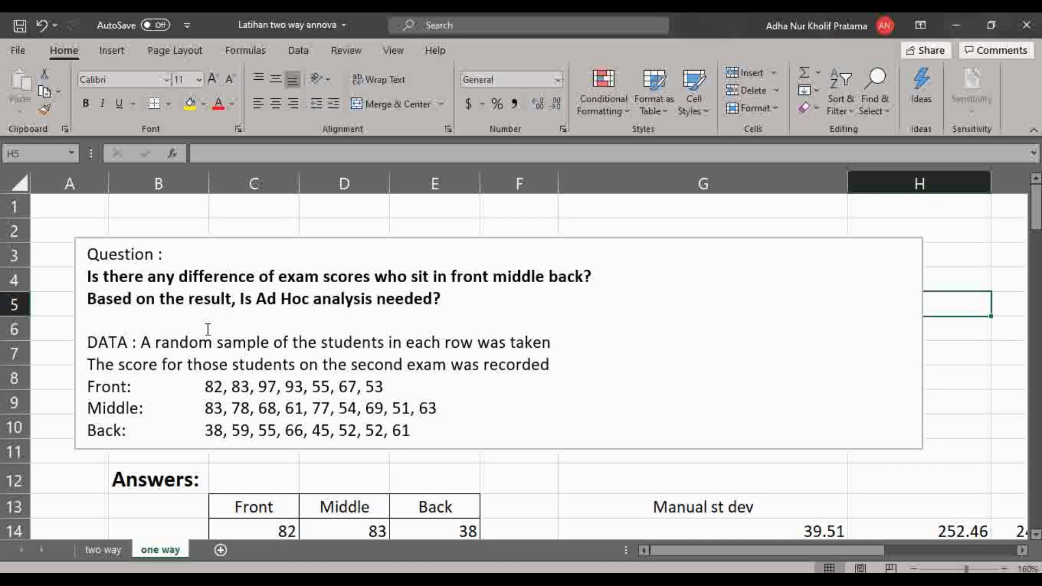
left_click(557, 222)
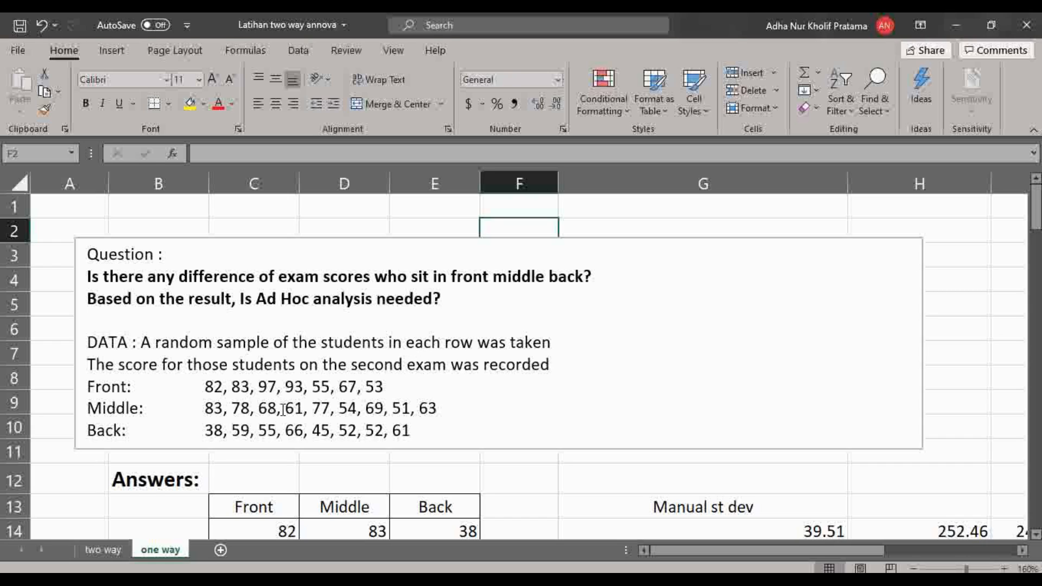
scroll(285, 410, "down", 1)
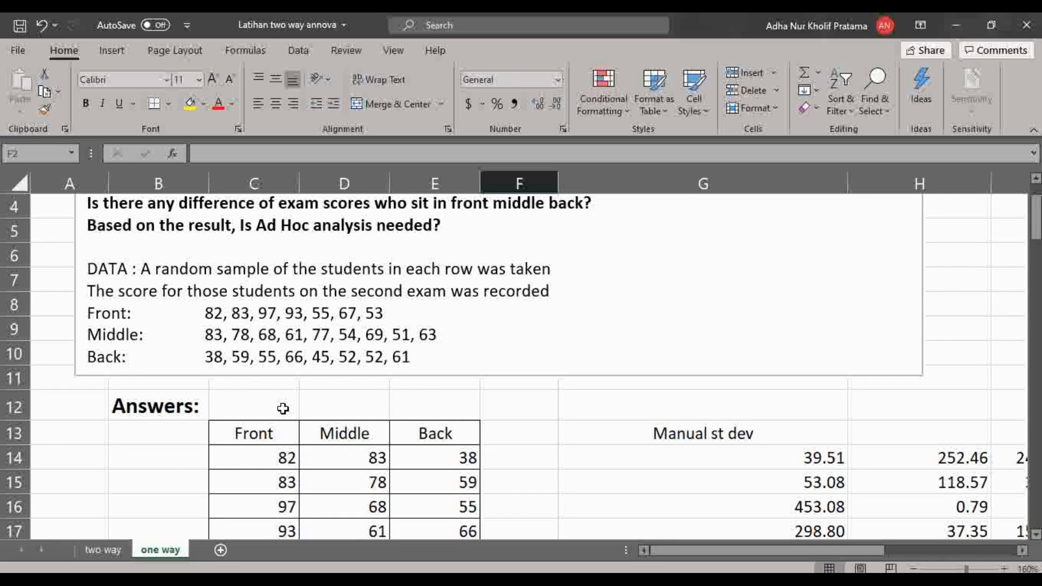
scroll(282, 410, "up", 1)
scroll(283, 406, "down", 2)
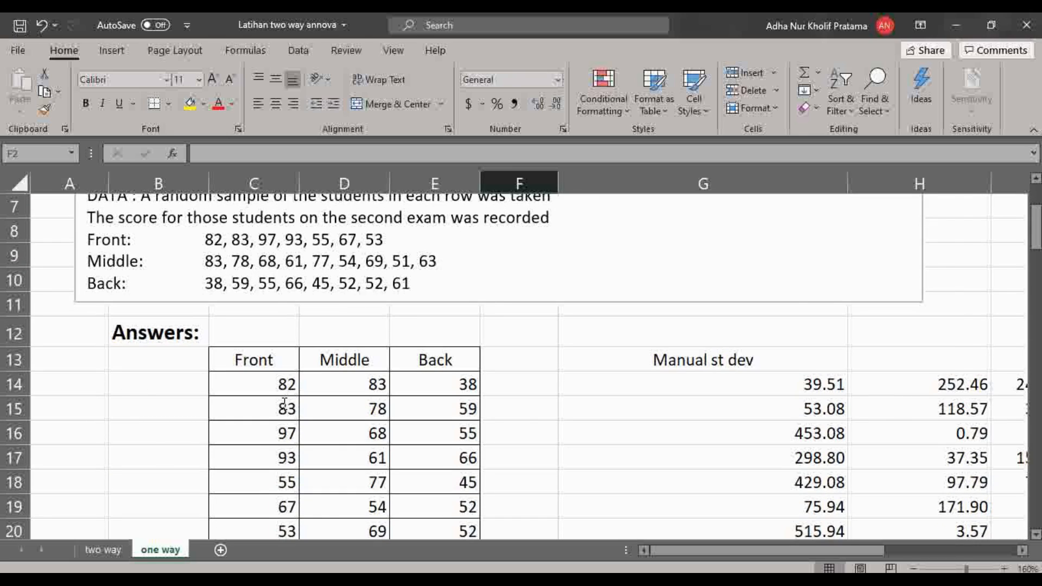
scroll(284, 402, "down", 3)
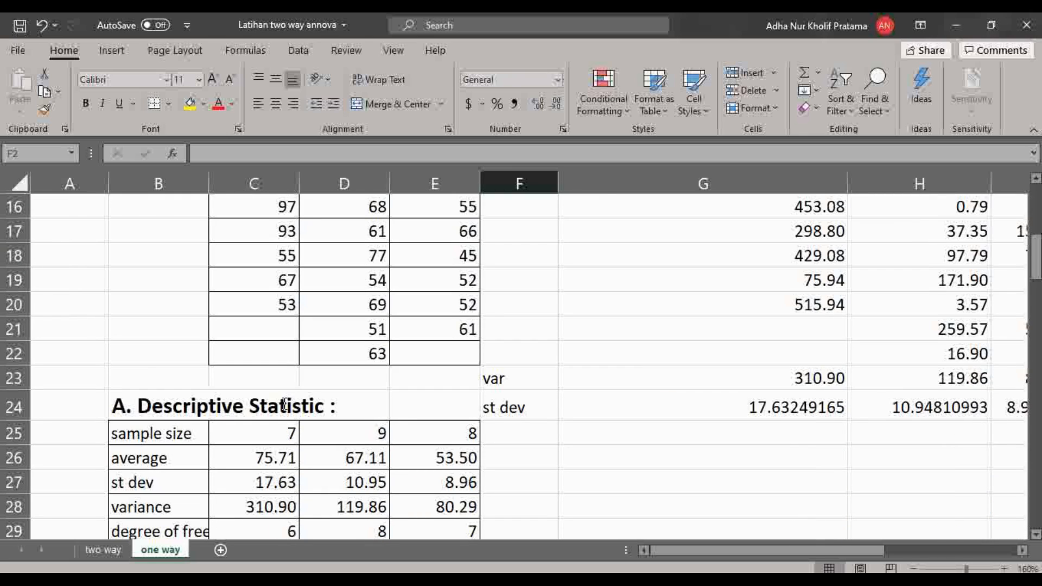
scroll(284, 404, "down", 2)
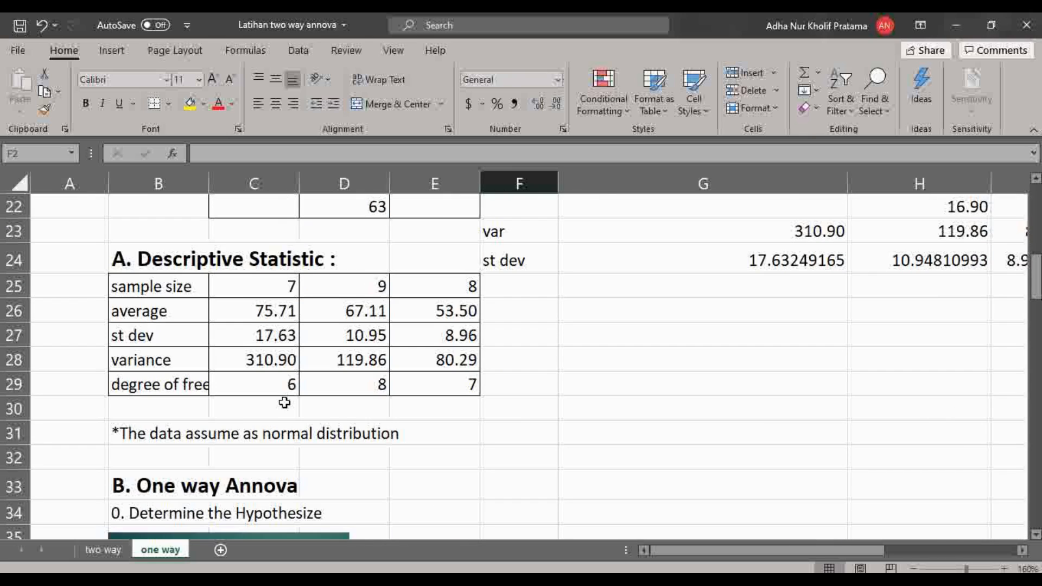
scroll(284, 402, "up", 1)
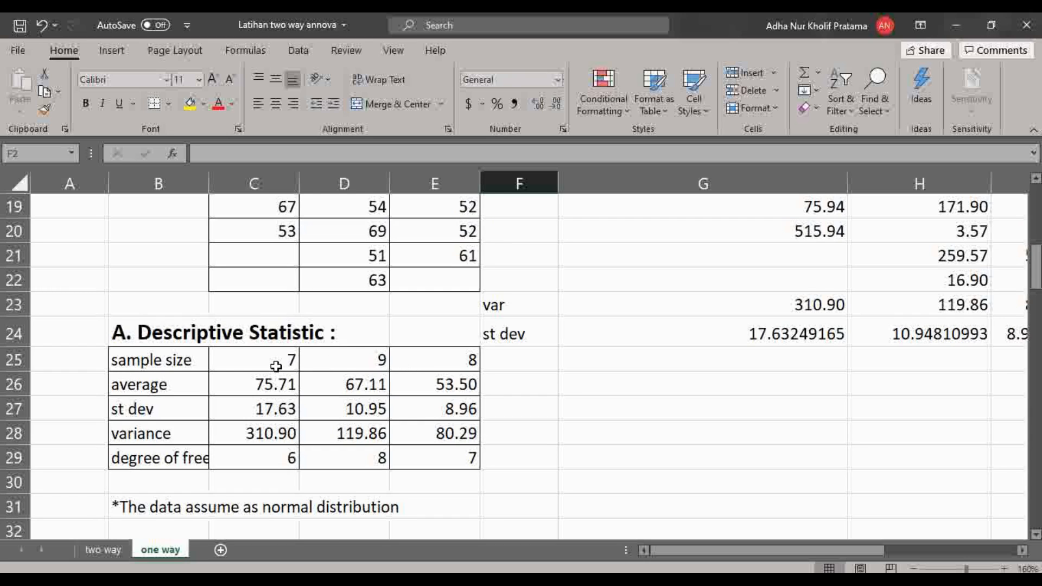
scroll(276, 366, "up", 5)
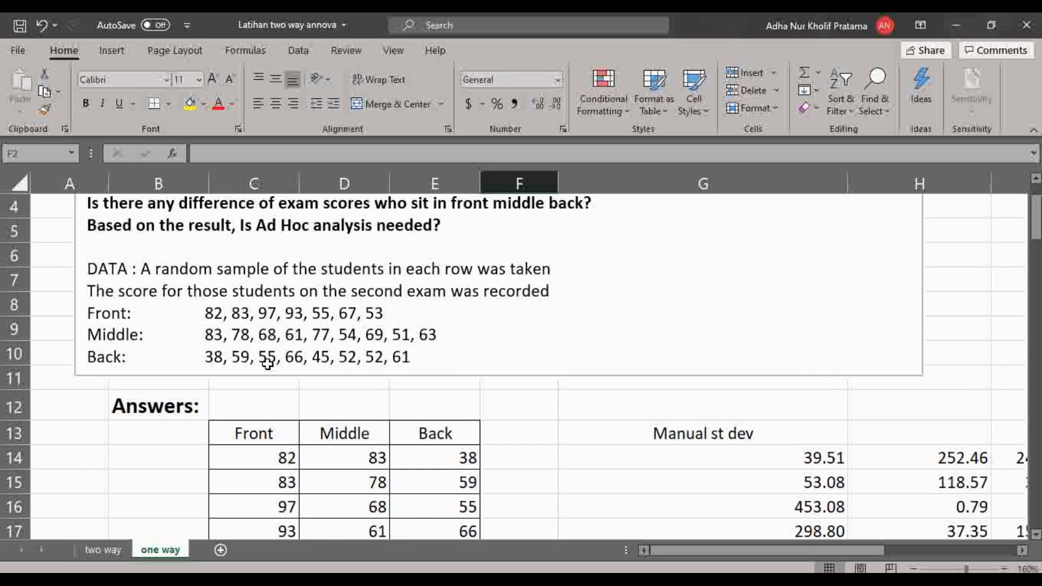
scroll(267, 364, "down", 4)
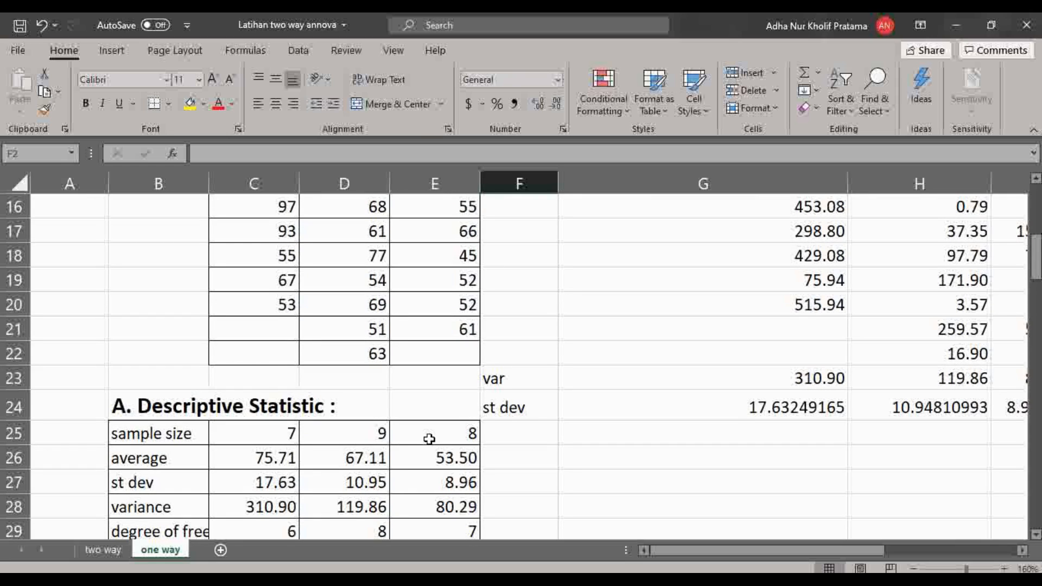
scroll(272, 442, "down", 1)
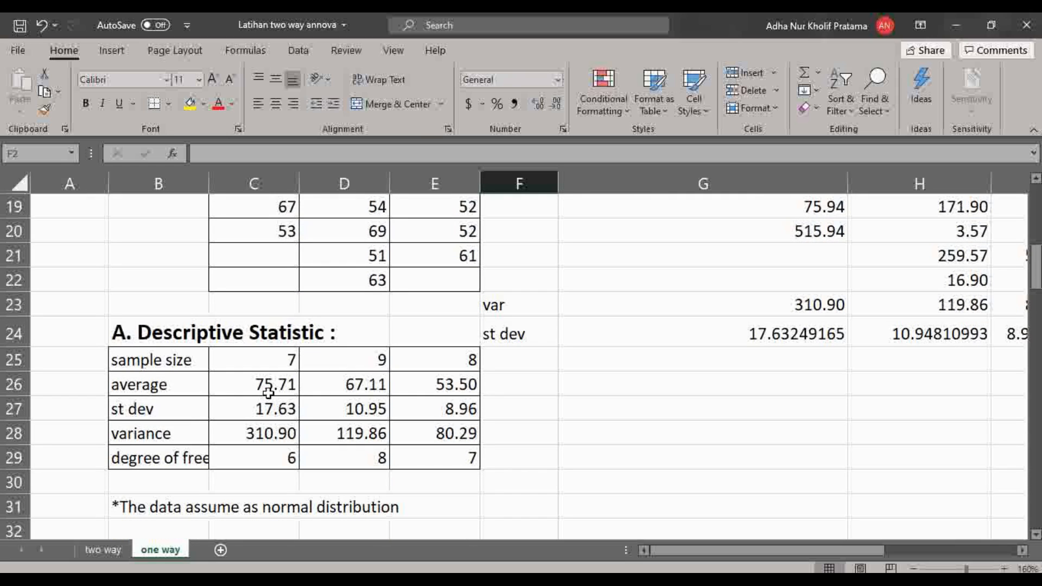
Inspect the Front column's average, st dev and variance formulas in C26 to C28 and return to the score table.
left_click(268, 386)
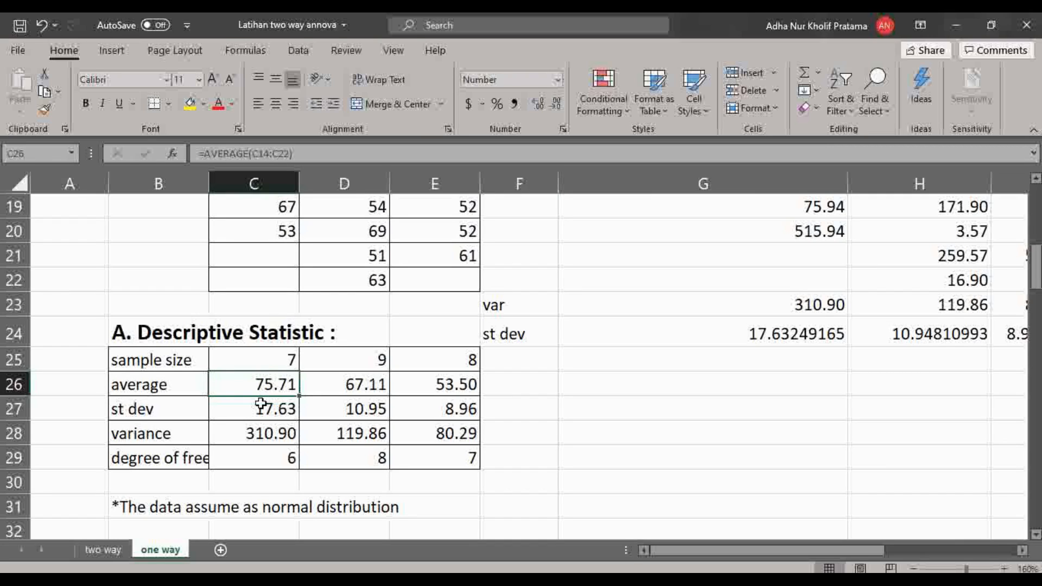
left_click(262, 410)
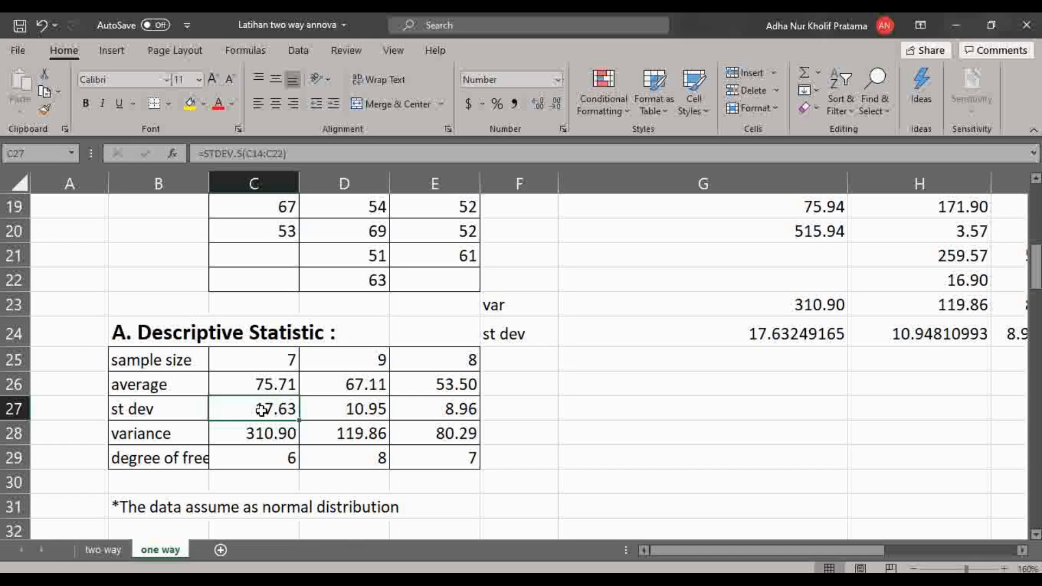
left_click(261, 434)
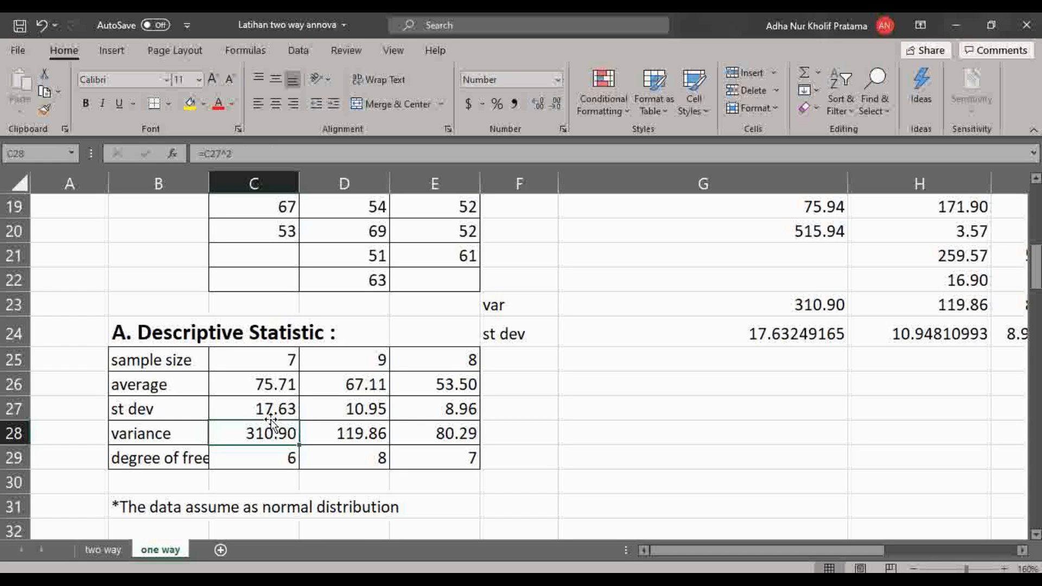
scroll(581, 389, "up", 3)
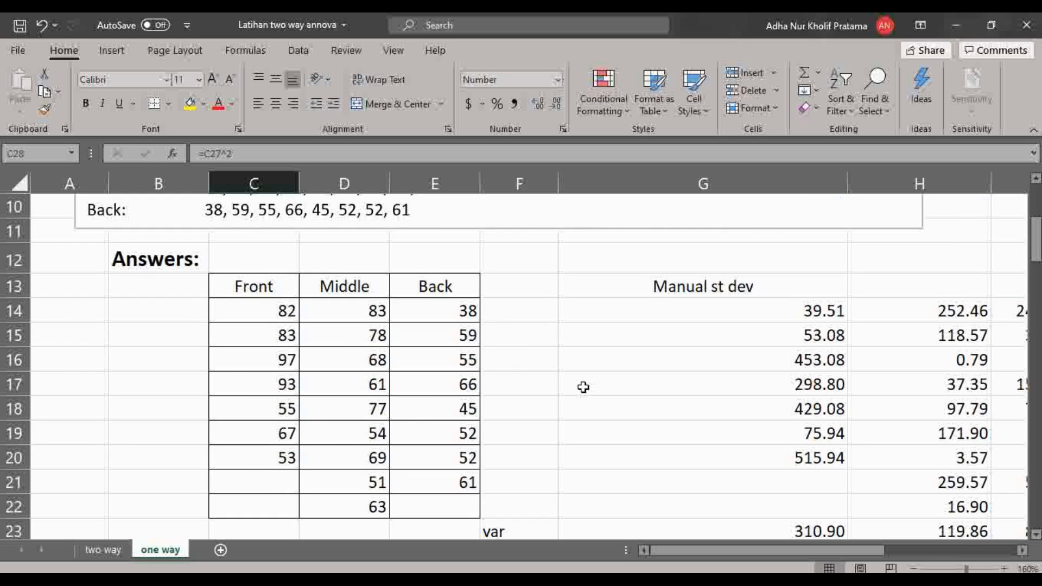
Inspect the Manual st dev formulas for the Front group: the squared deviation in G14 and the variance in G23.
scroll(581, 389, "down", 3)
scroll(368, 372, "up", 2)
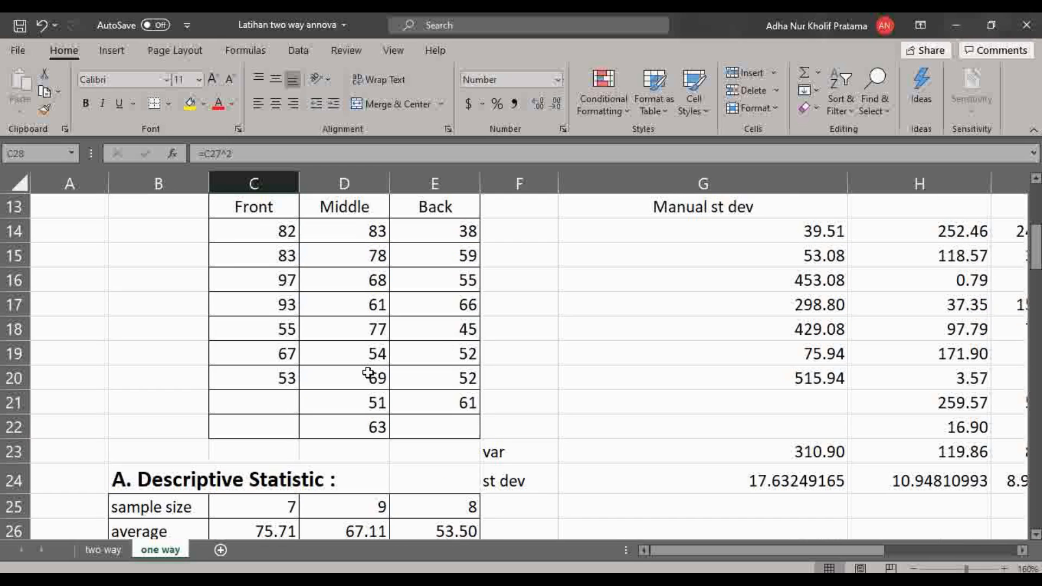
left_click_drag(729, 552, 780, 549)
left_click(647, 245)
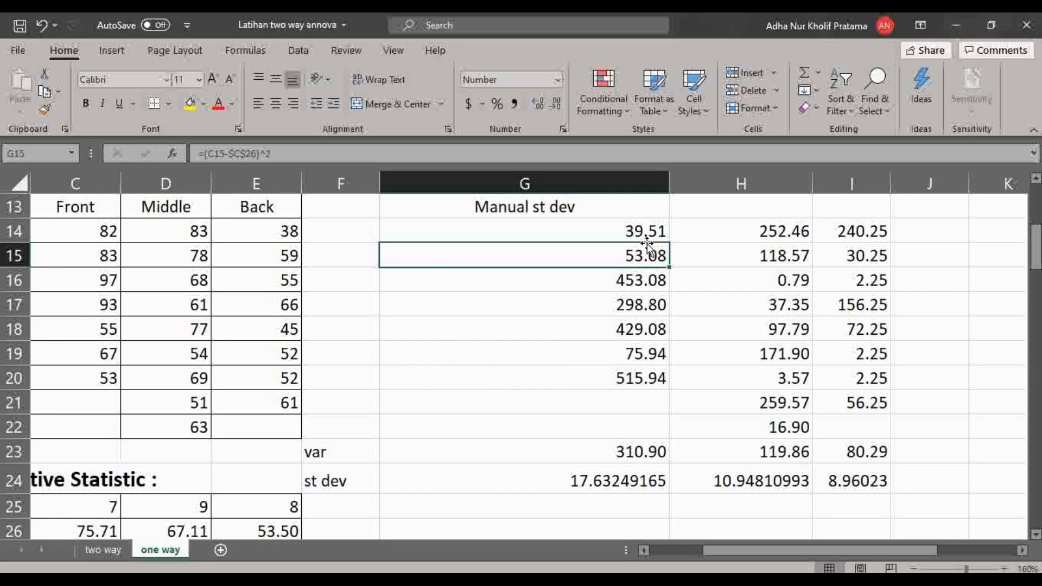
left_click(646, 233)
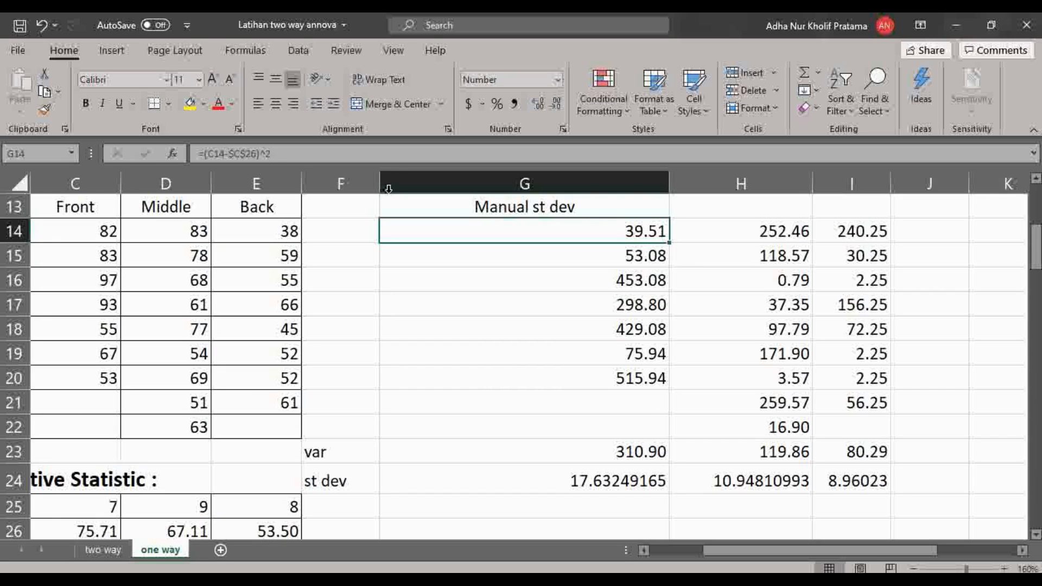
left_click(217, 154)
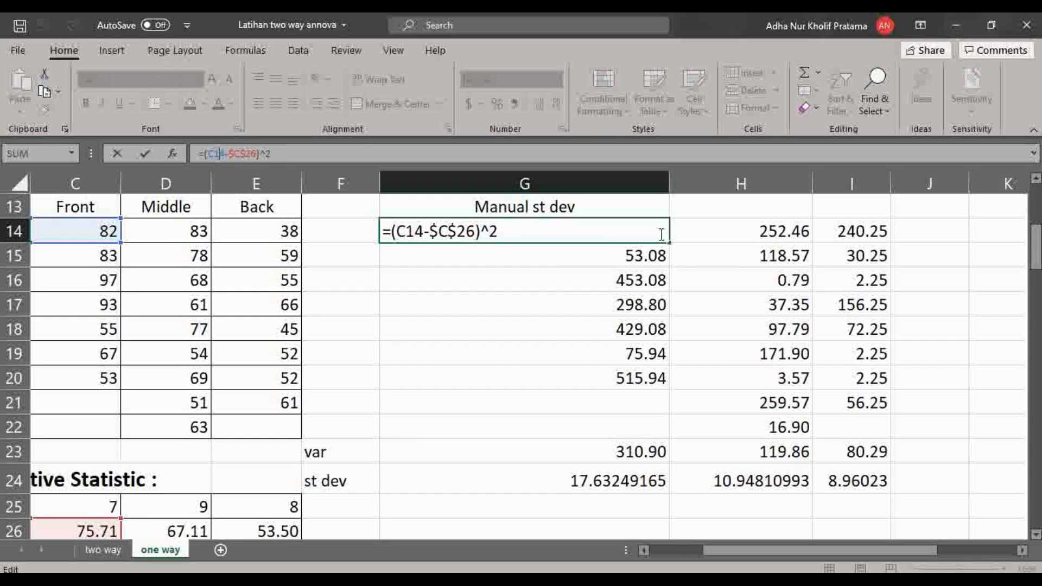
left_click(693, 272)
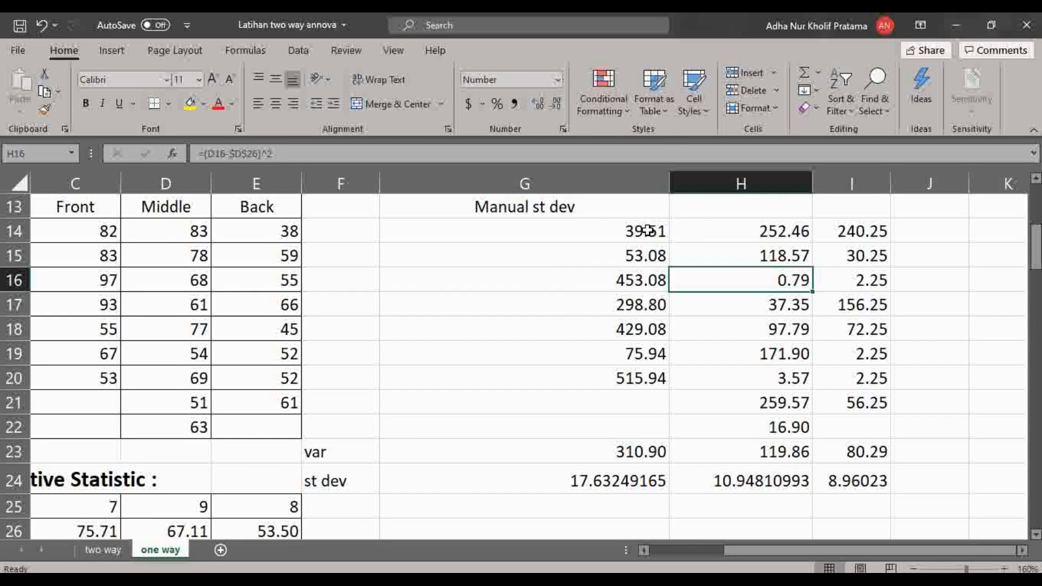
left_click(627, 448)
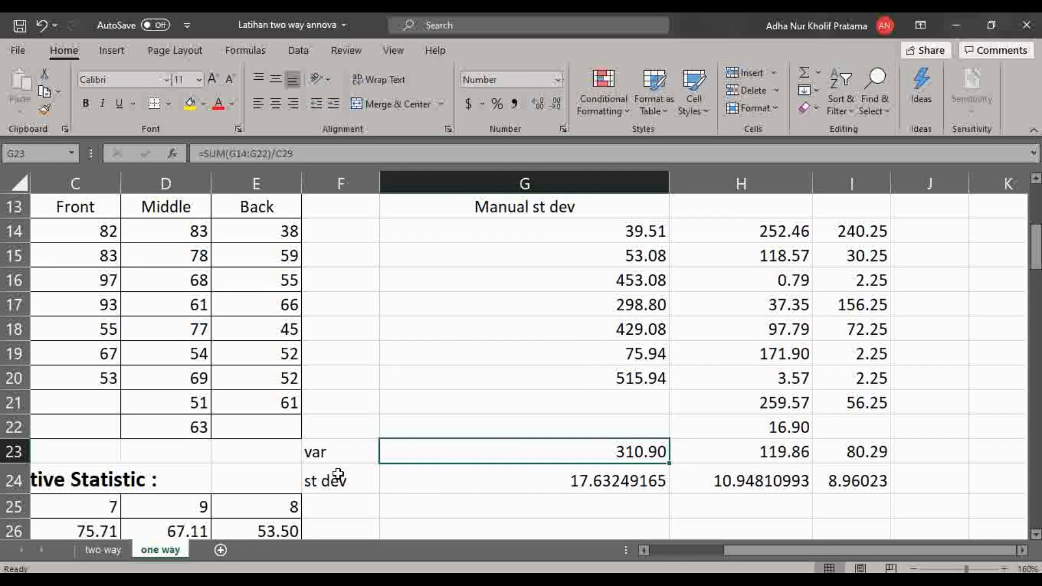
left_click_drag(819, 545, 654, 545)
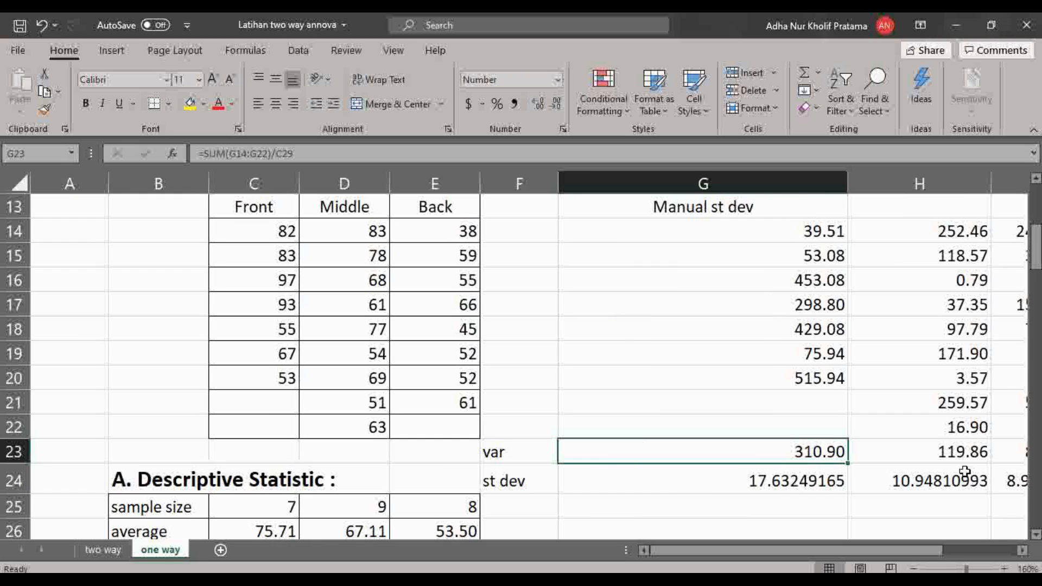
Review the H0 and H1 hypotheses and the Grand Mean formula, checking them against the score and descriptive statistics tables.
scroll(506, 476, "down", 5)
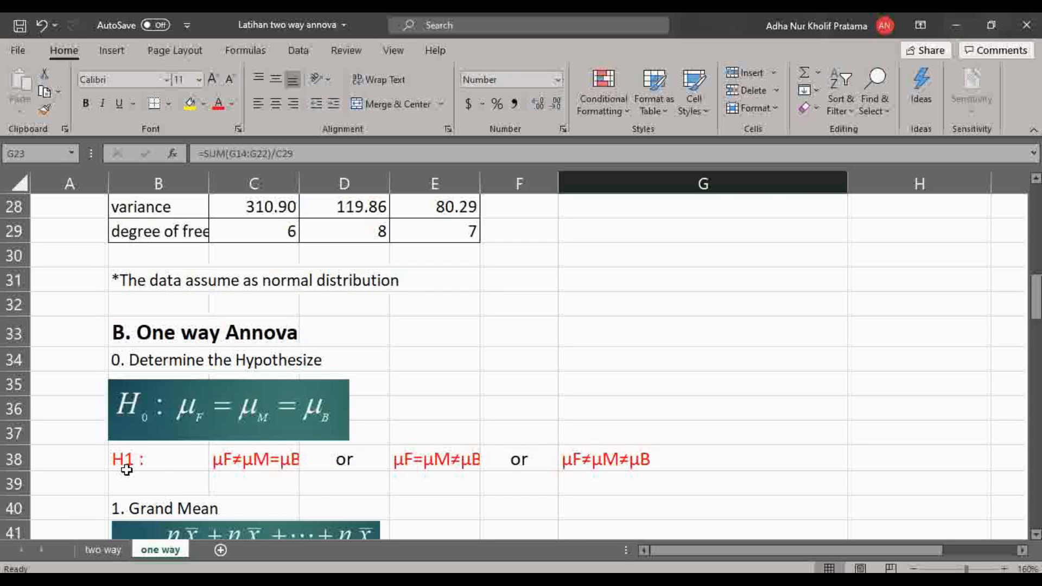
scroll(484, 409, "down", 3)
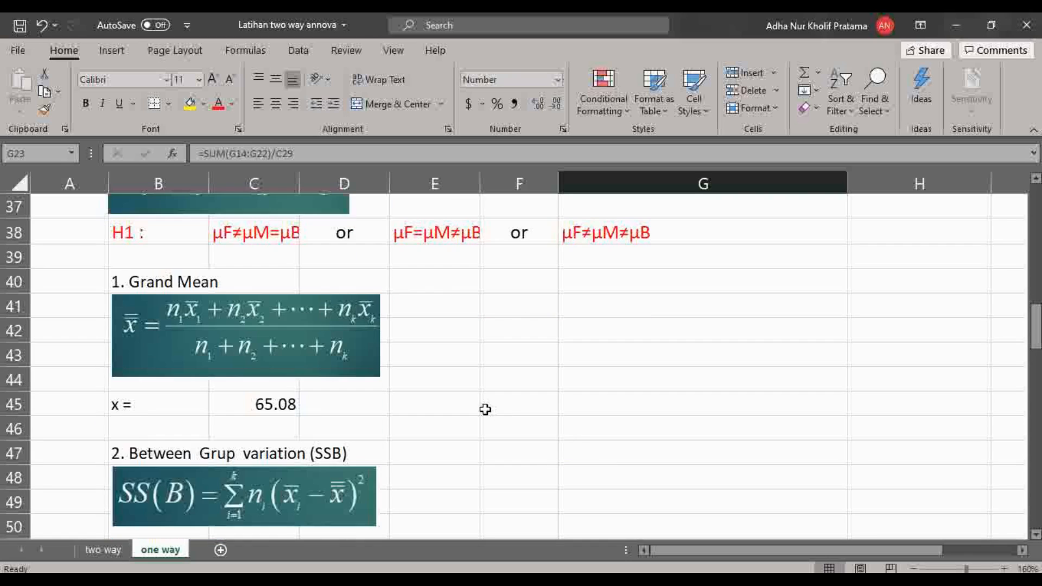
scroll(483, 411, "up", 1)
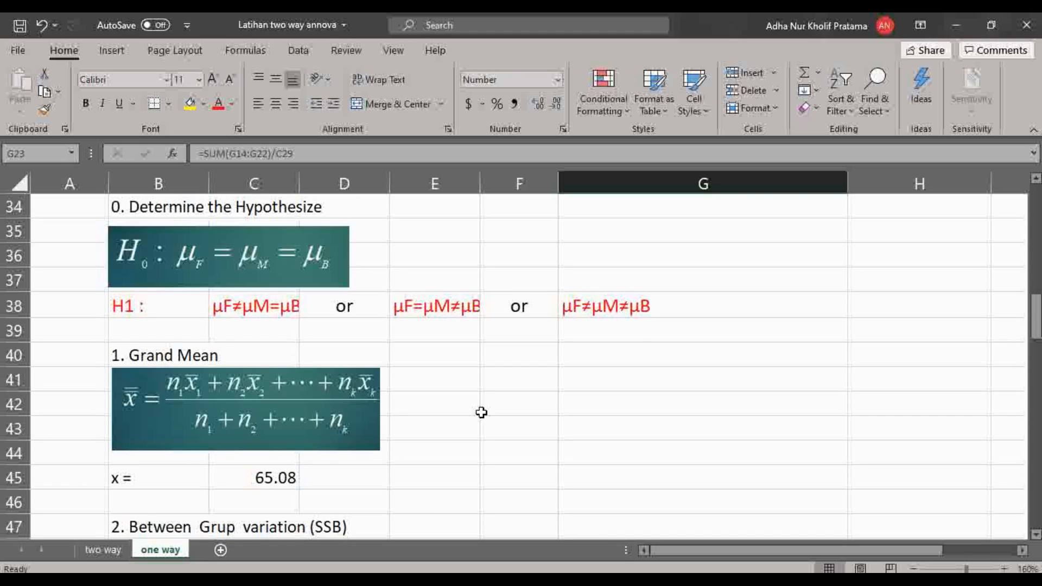
scroll(481, 412, "up", 1)
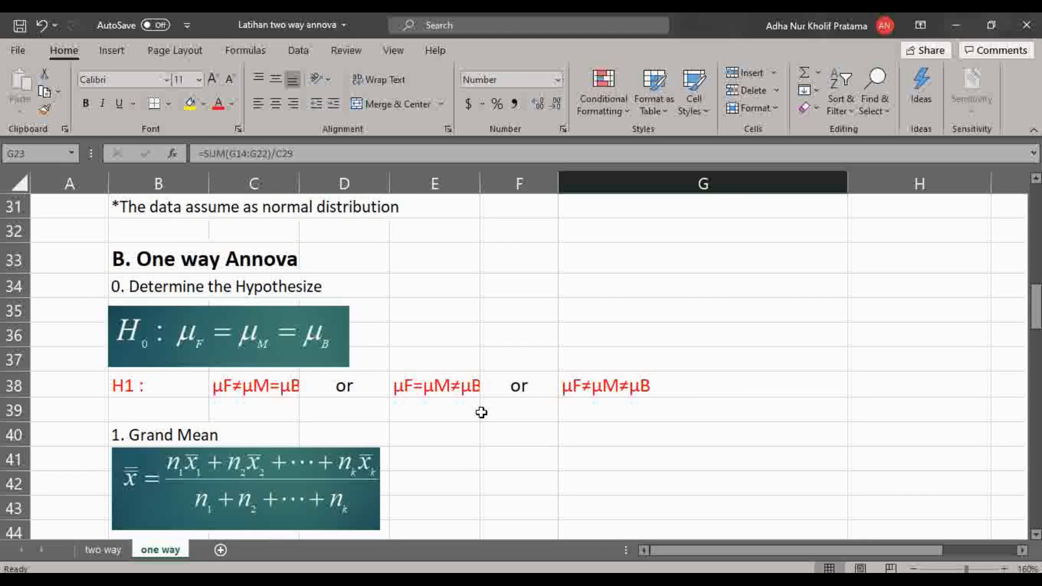
scroll(480, 416, "down", 1)
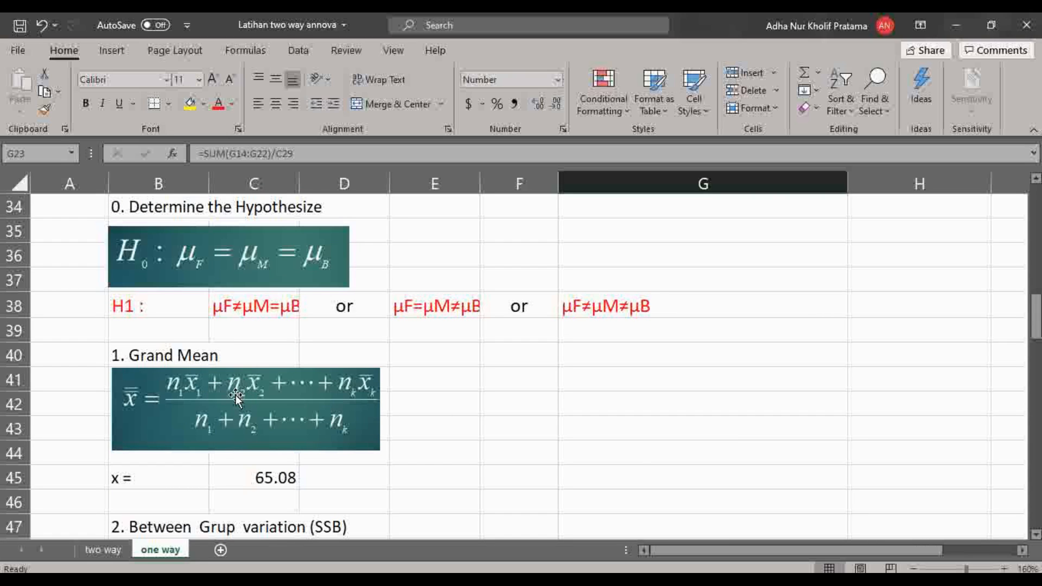
scroll(236, 392, "up", 6)
scroll(314, 263, "up", 2)
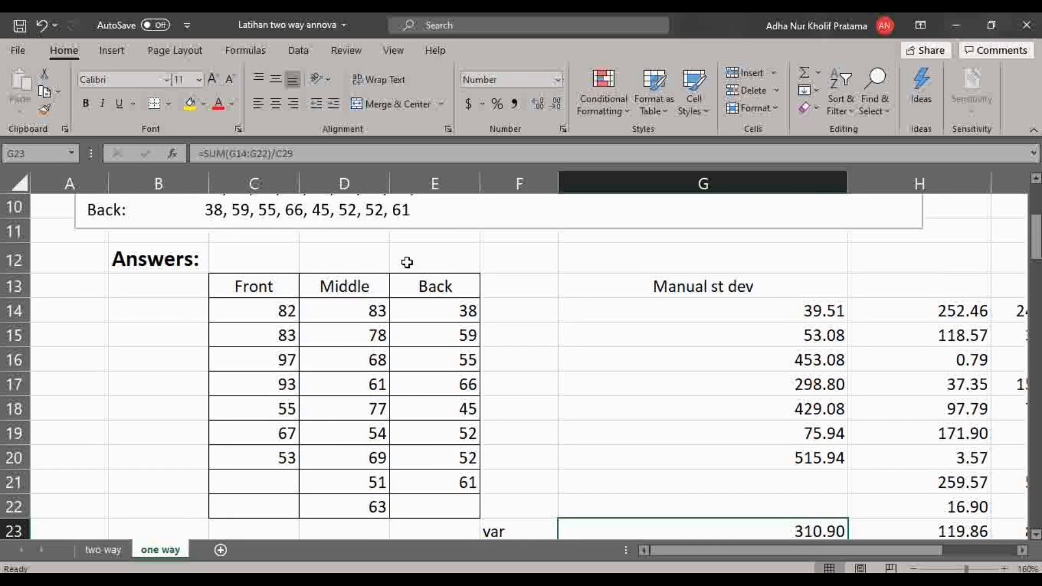
scroll(408, 389, "down", 2)
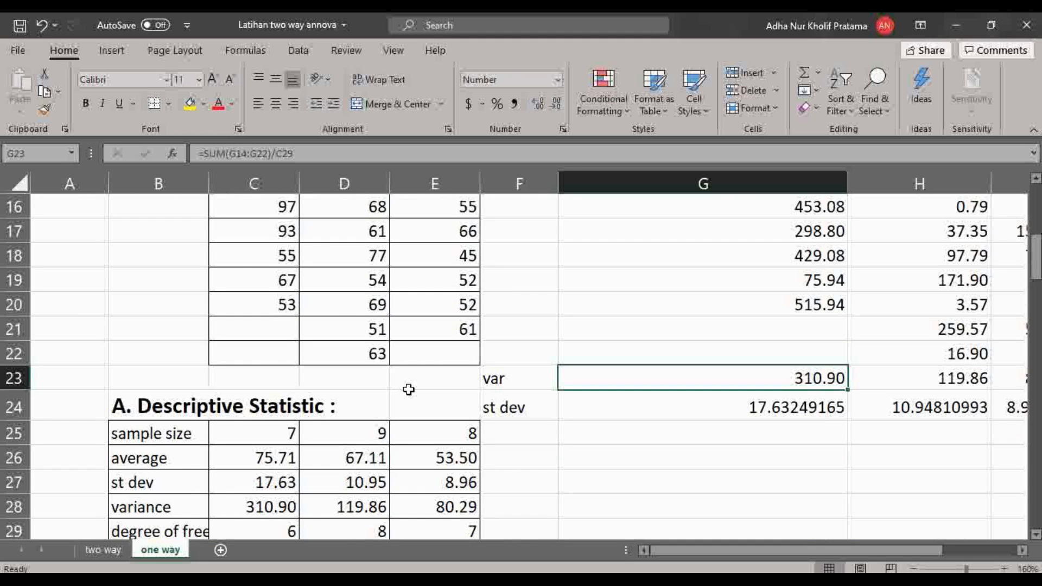
scroll(408, 389, "down", 5)
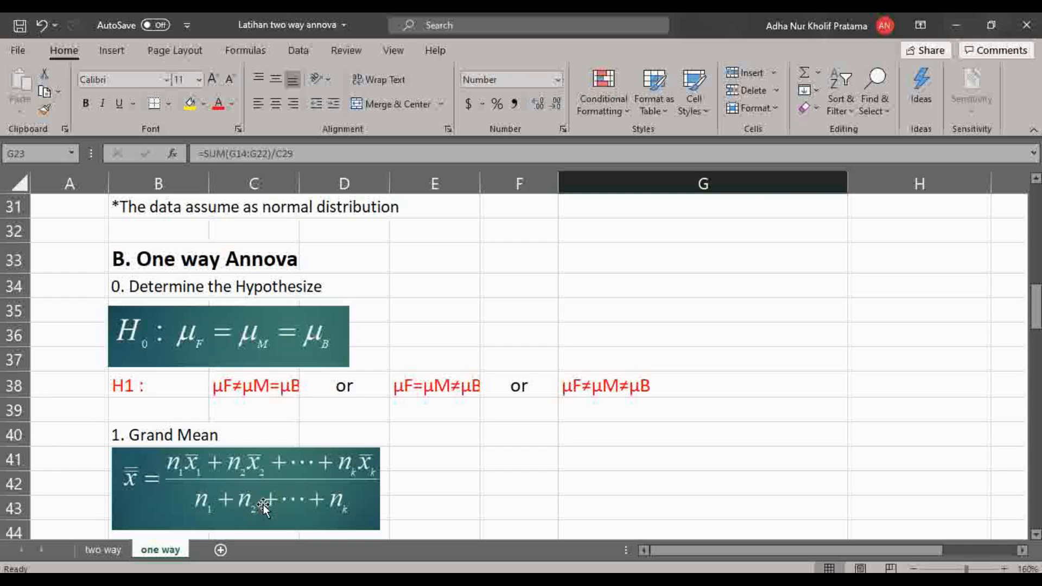
Inspect the between-group variation formula in C51, trace its references to the group averages and grand mean, and leave it unedited.
scroll(338, 497, "down", 3)
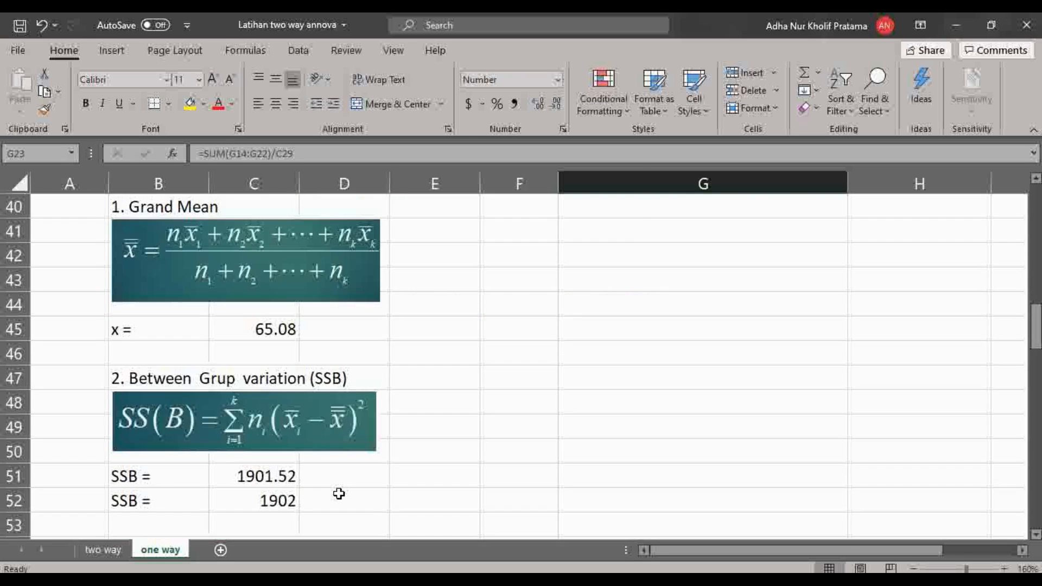
scroll(339, 494, "up", 1)
scroll(339, 494, "down", 1)
left_click(279, 472)
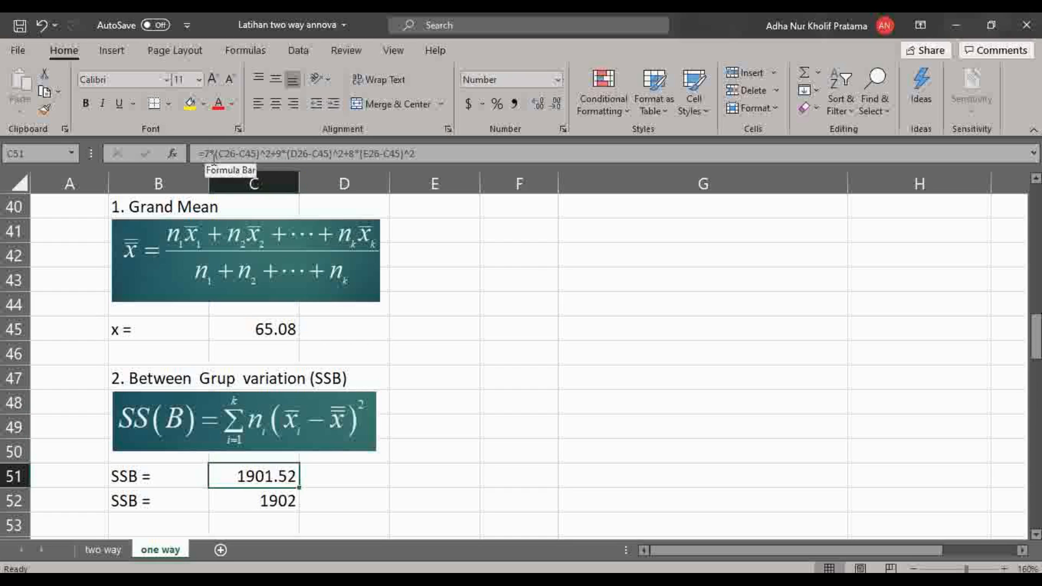
scroll(261, 304, "up", 6)
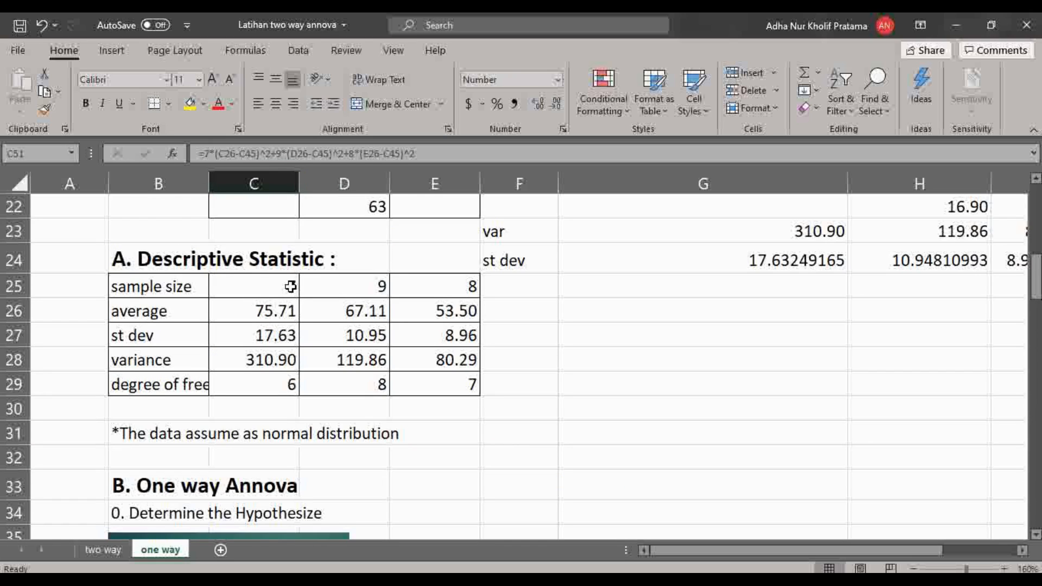
left_click(247, 155)
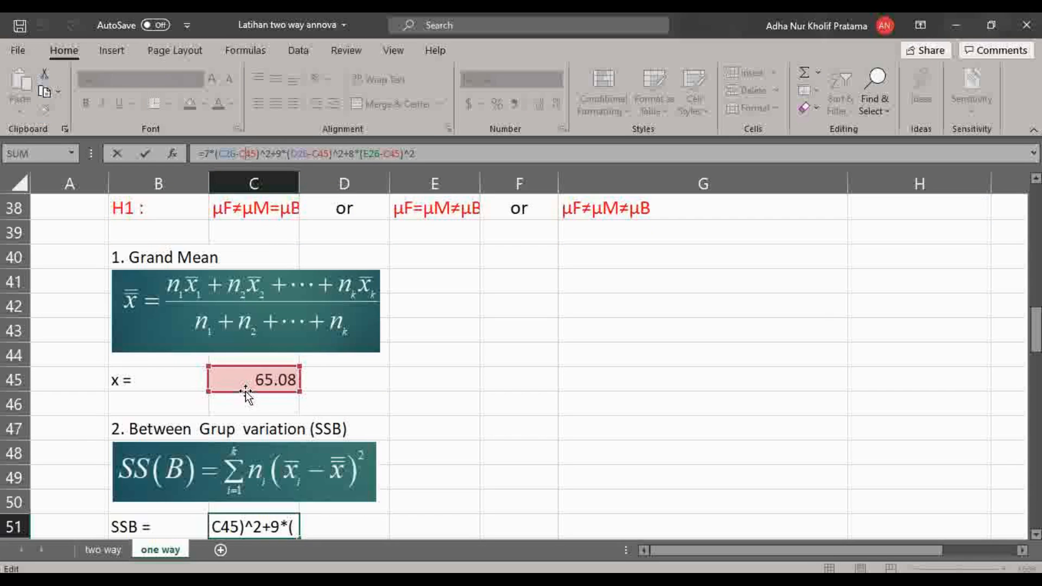
scroll(258, 390, "down", 1)
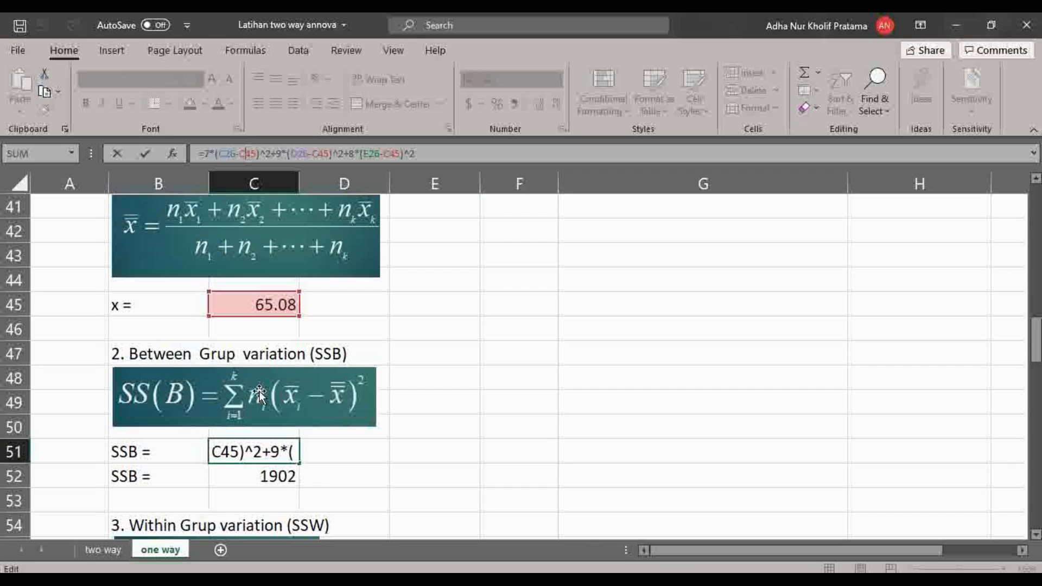
scroll(259, 391, "up", 2)
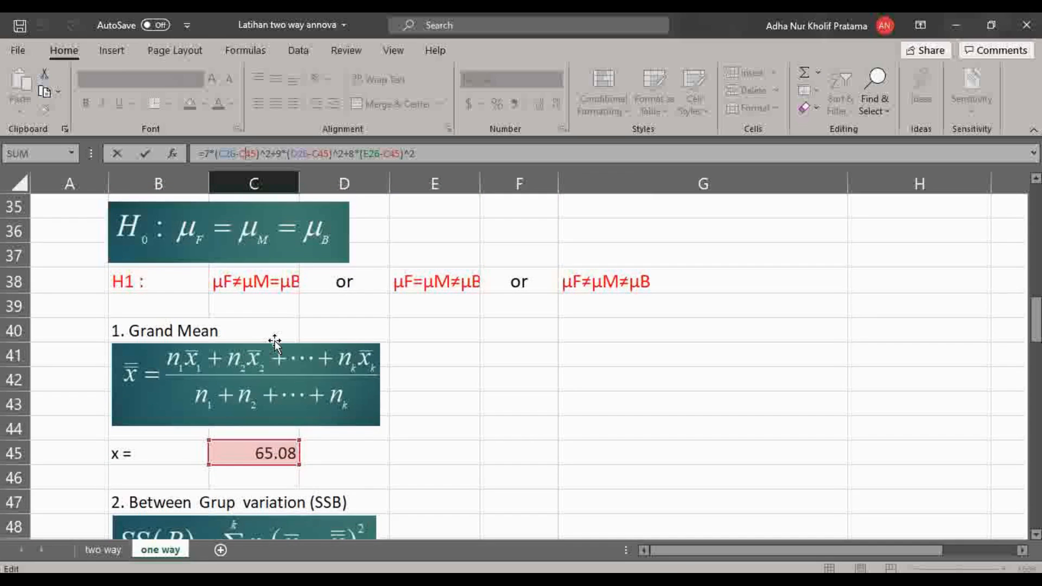
scroll(274, 341, "up", 4)
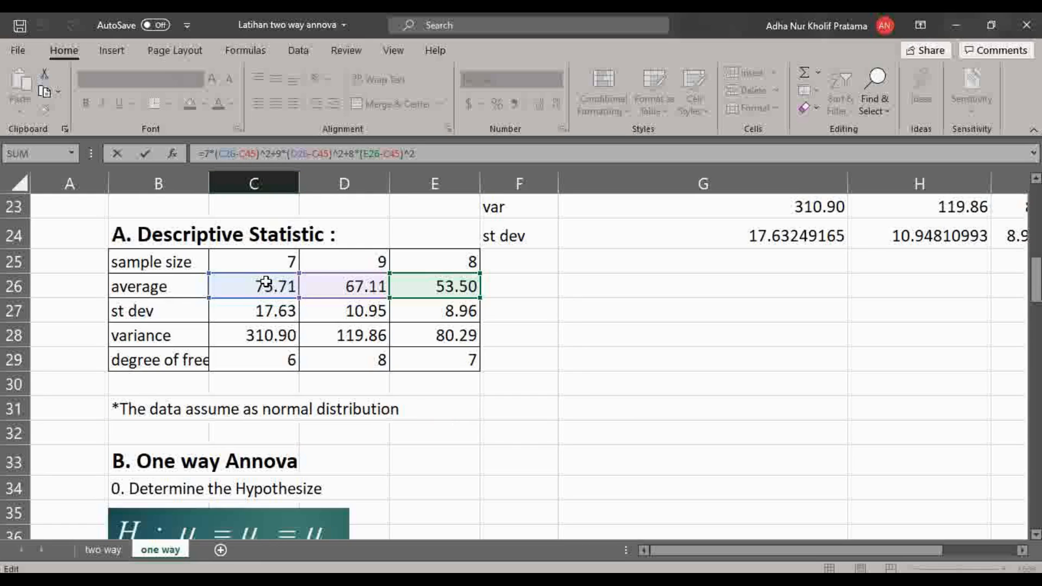
scroll(266, 288, "down", 5)
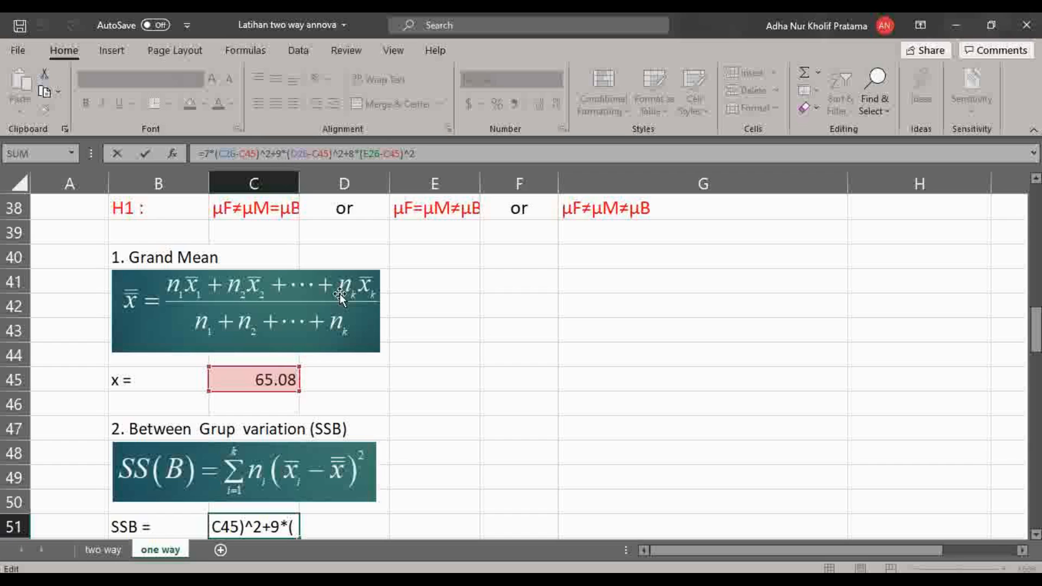
scroll(279, 282, "up", 4)
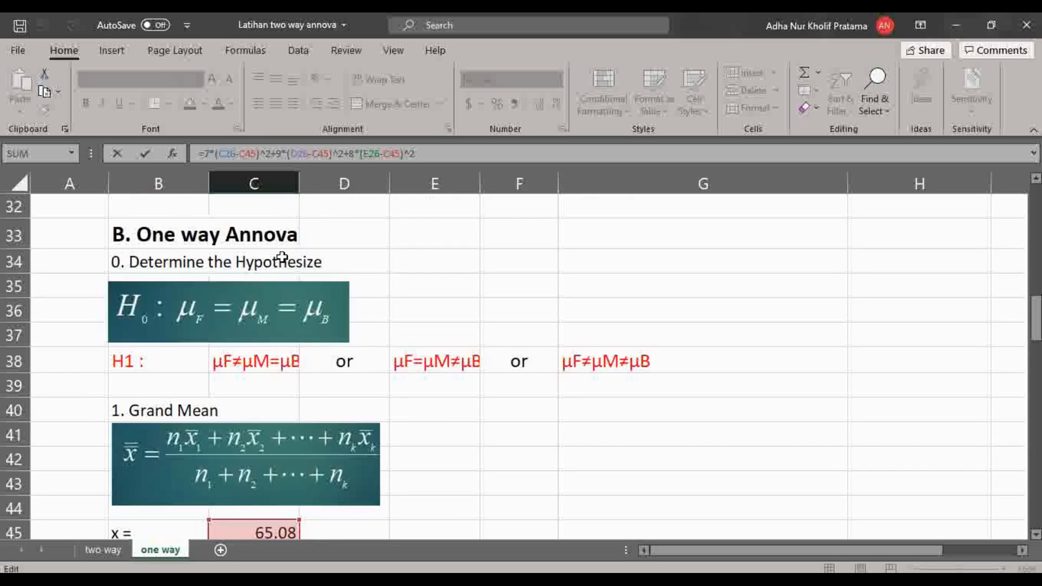
scroll(410, 274, "up", 2)
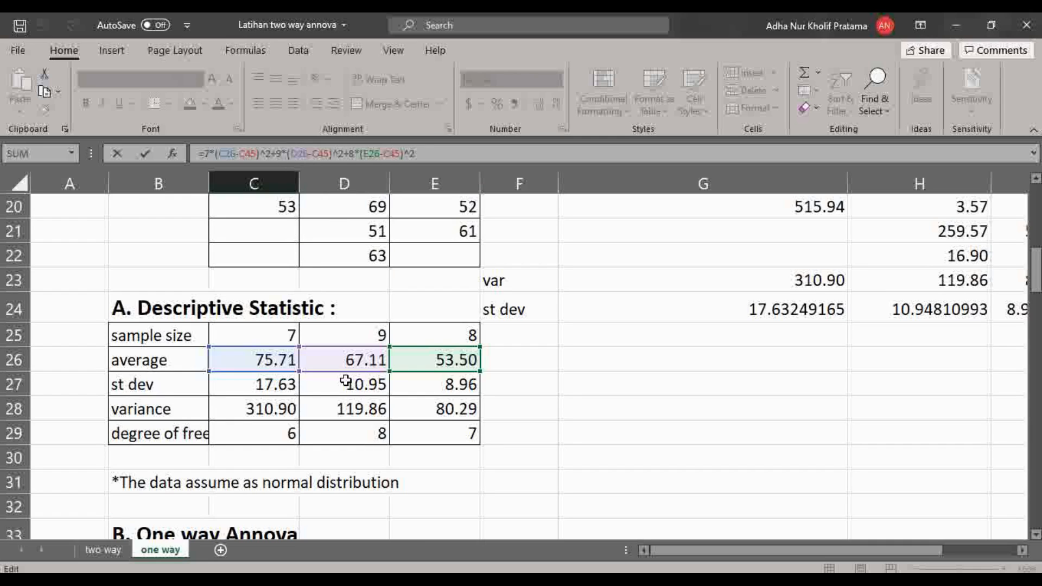
left_click(617, 435)
Review the within-group variation (SSW) section and C58's formula, comparing it with the descriptive statistics table and the SSB section.
scroll(617, 435, "down", 5)
scroll(430, 461, "down", 2)
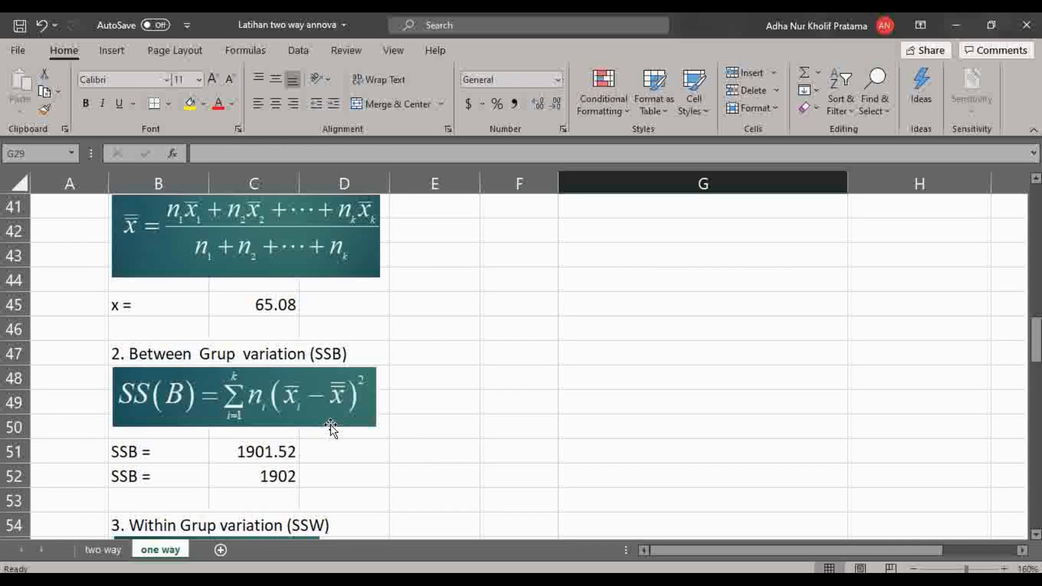
scroll(330, 428, "down", 2)
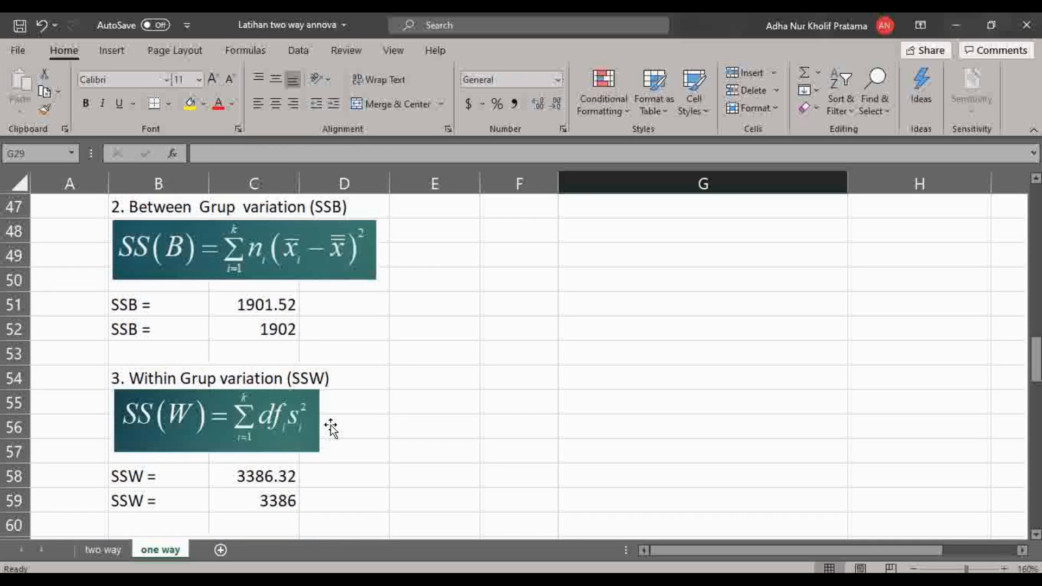
left_click(297, 416)
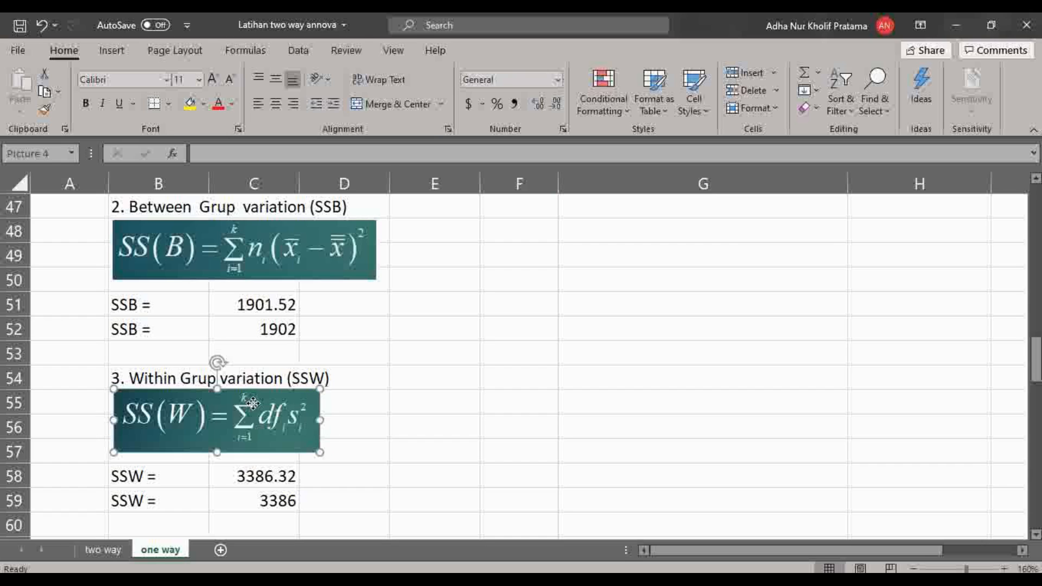
left_click(265, 470)
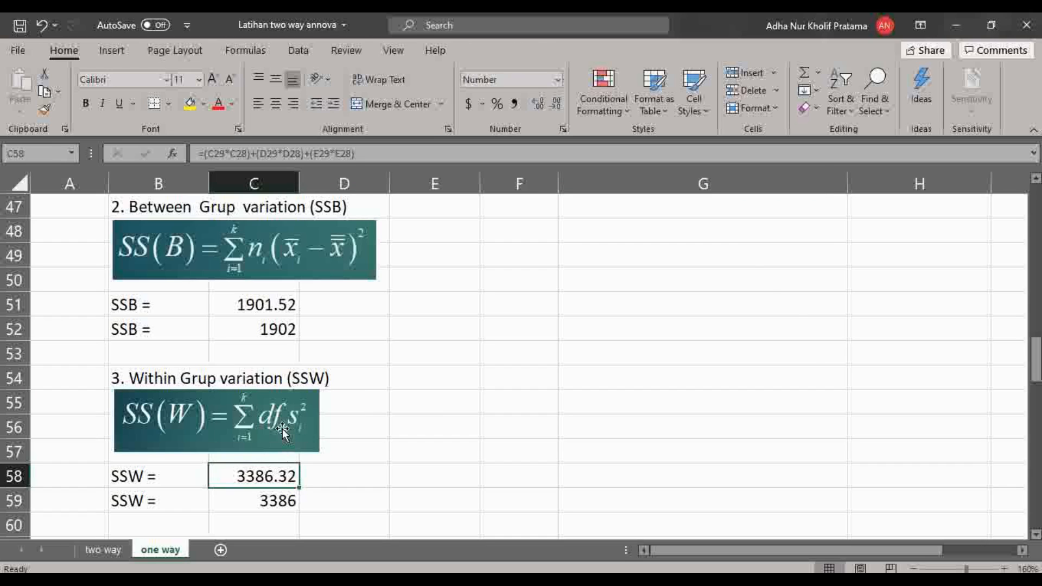
scroll(276, 429, "up", 9)
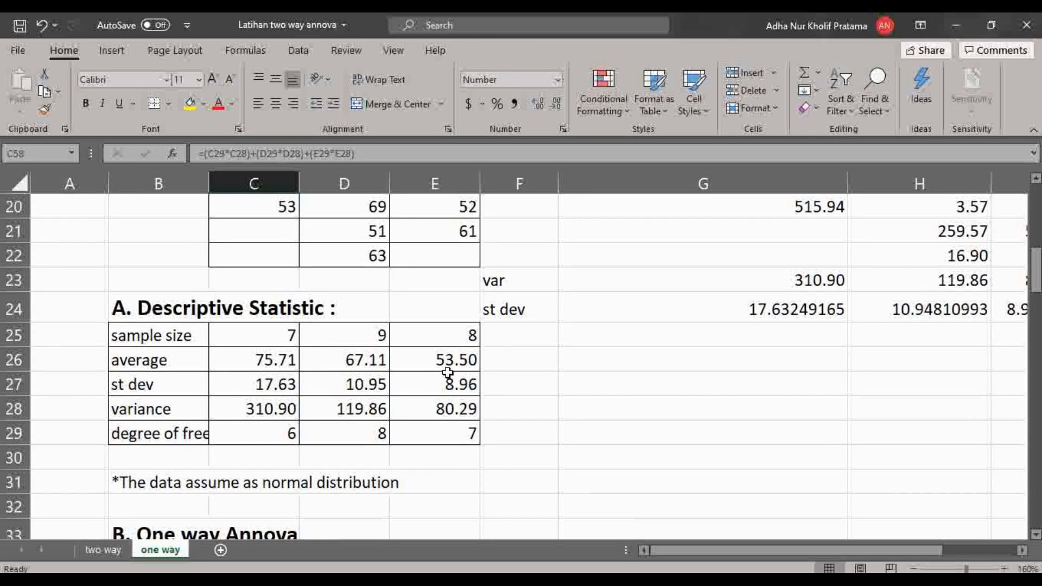
scroll(451, 451, "down", 6)
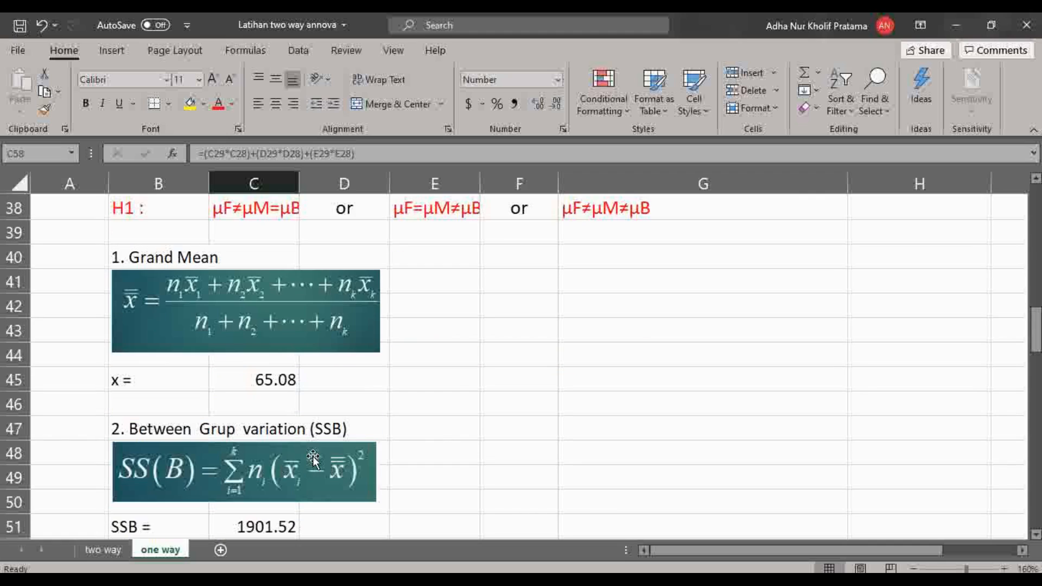
scroll(334, 501, "down", 1)
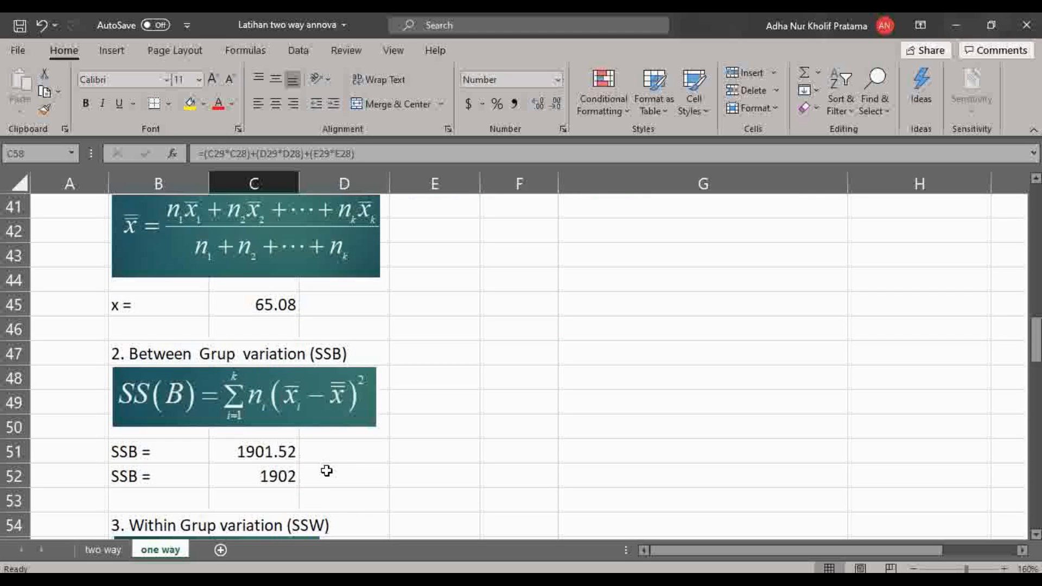
scroll(325, 472, "down", 1)
scroll(317, 467, "up", 2)
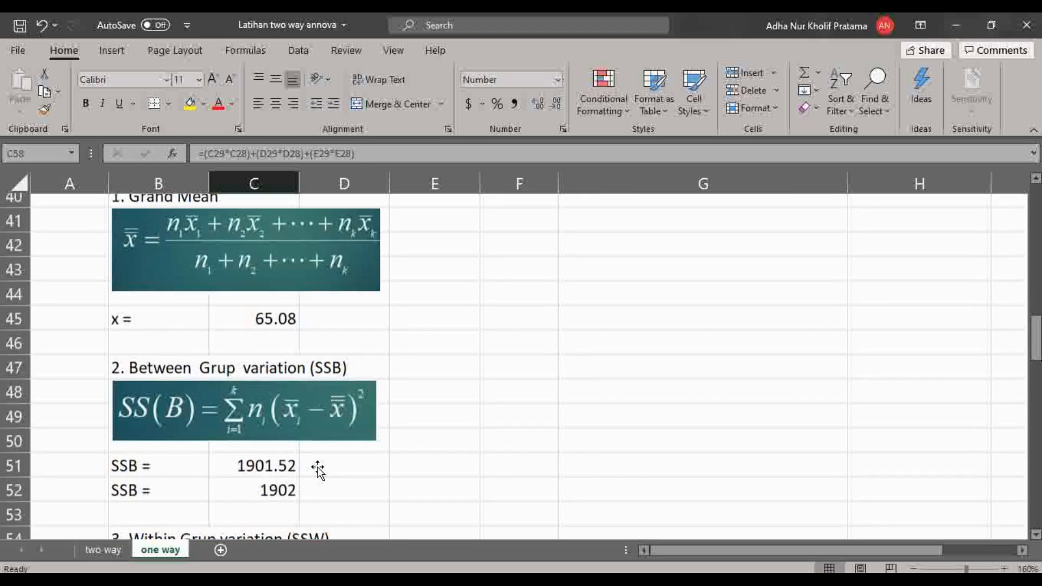
scroll(317, 467, "down", 3)
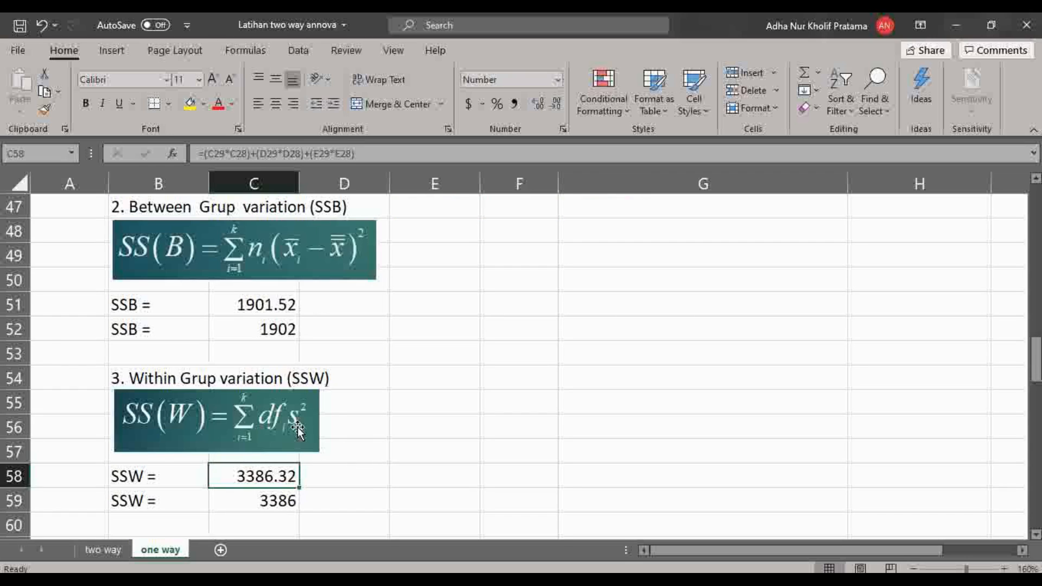
Trace the SSW formula in C58 to the variance and degree-of-freedom rows of the descriptive statistics table.
left_click(236, 153)
scroll(331, 380, "up", 7)
scroll(357, 430, "up", 2)
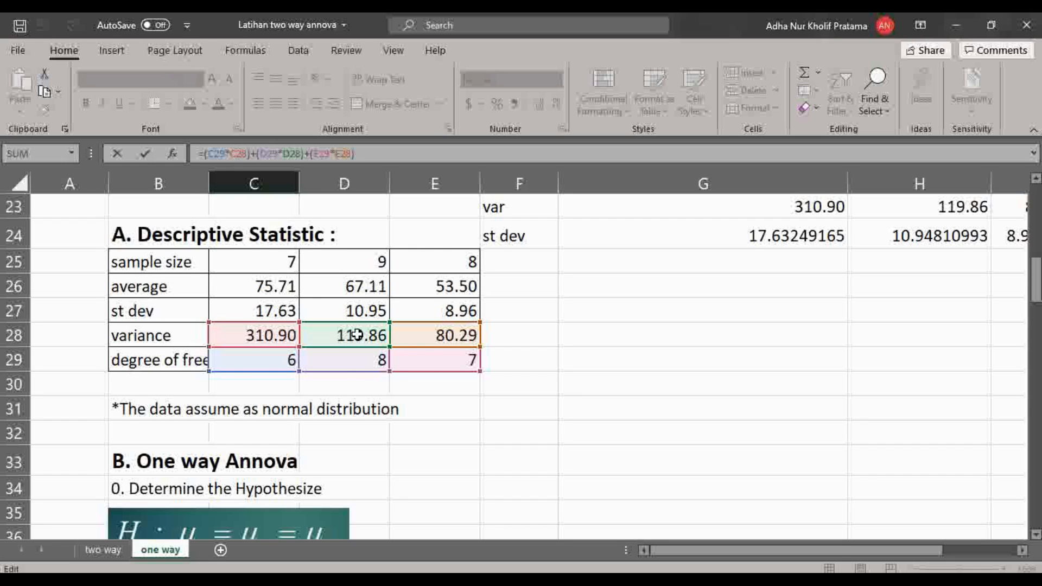
scroll(451, 369, "down", 7)
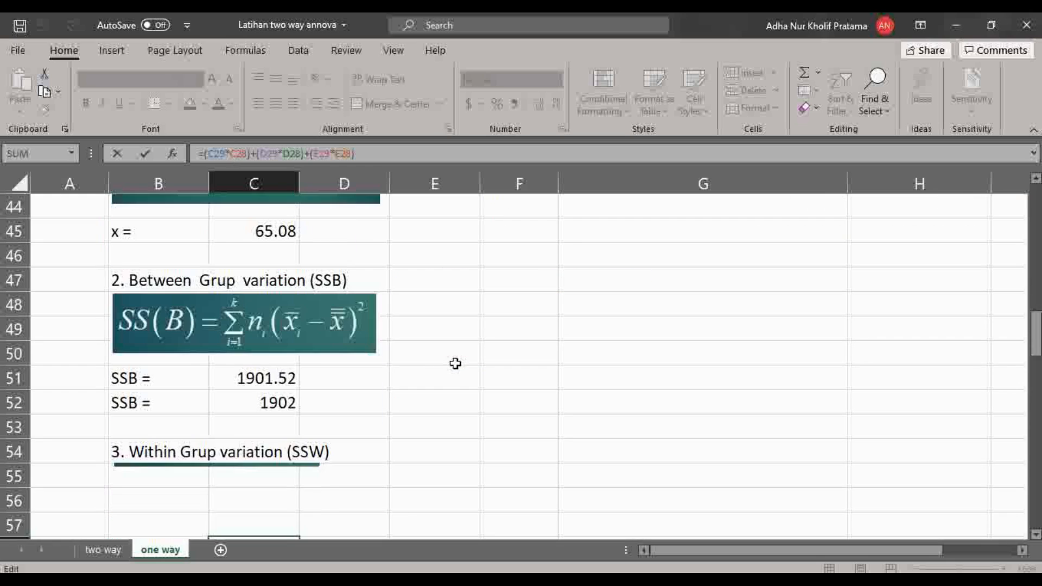
scroll(433, 390, "down", 4)
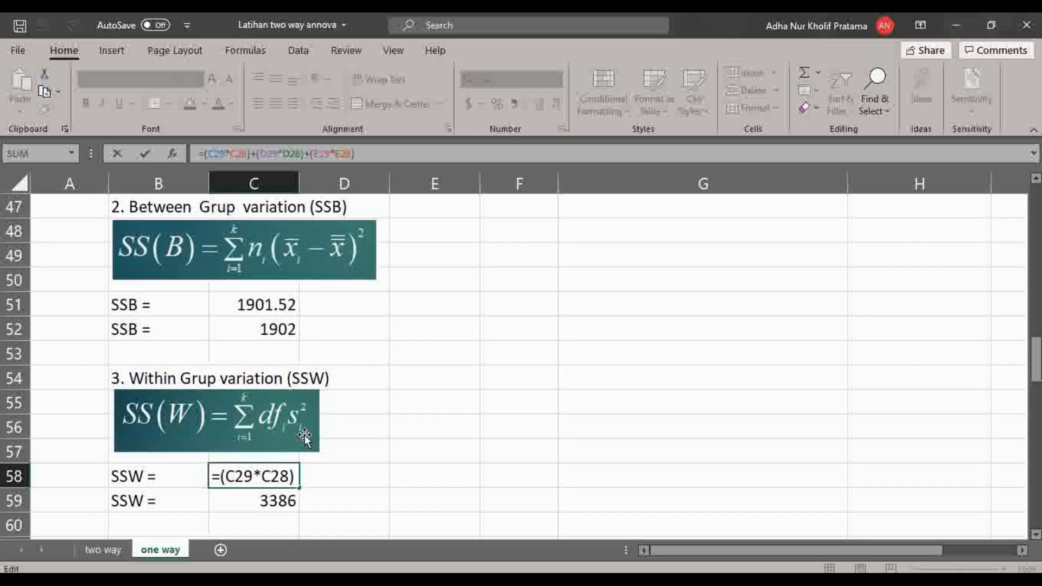
Review the SS column of the Fill the Table section and the between-group df formula in D63.
left_click(424, 282)
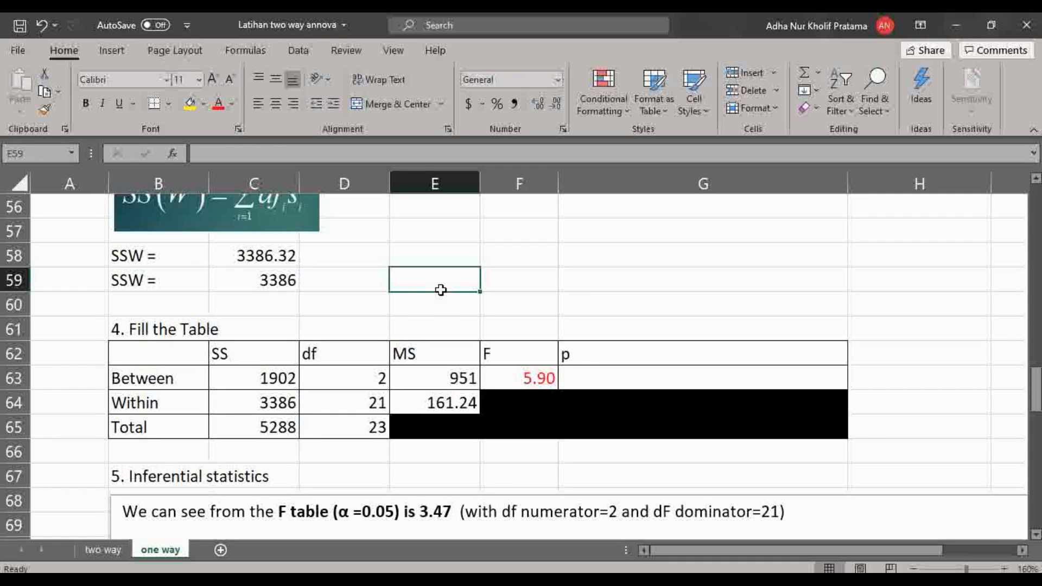
left_click(219, 354)
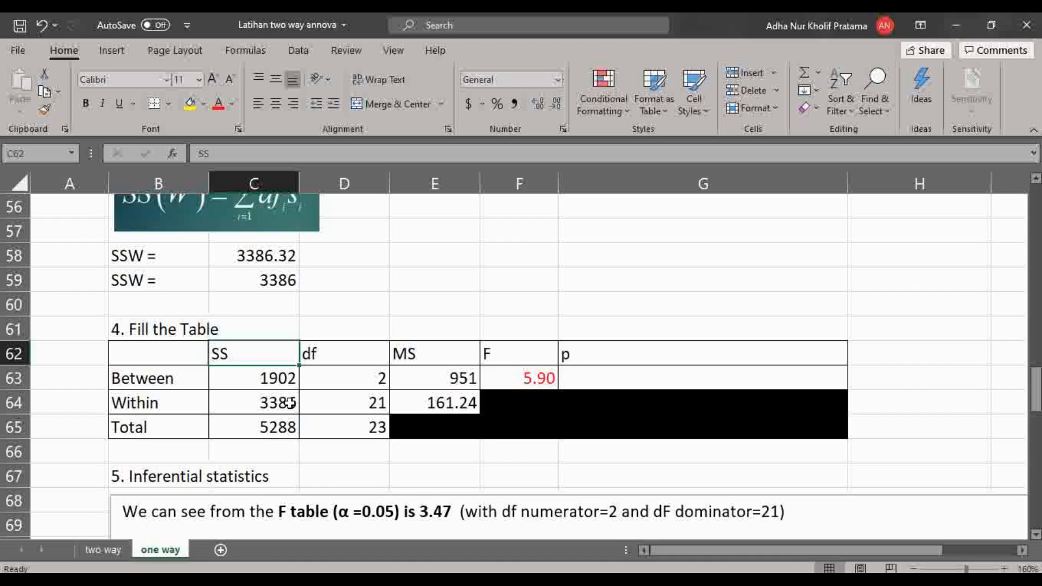
left_click(334, 371)
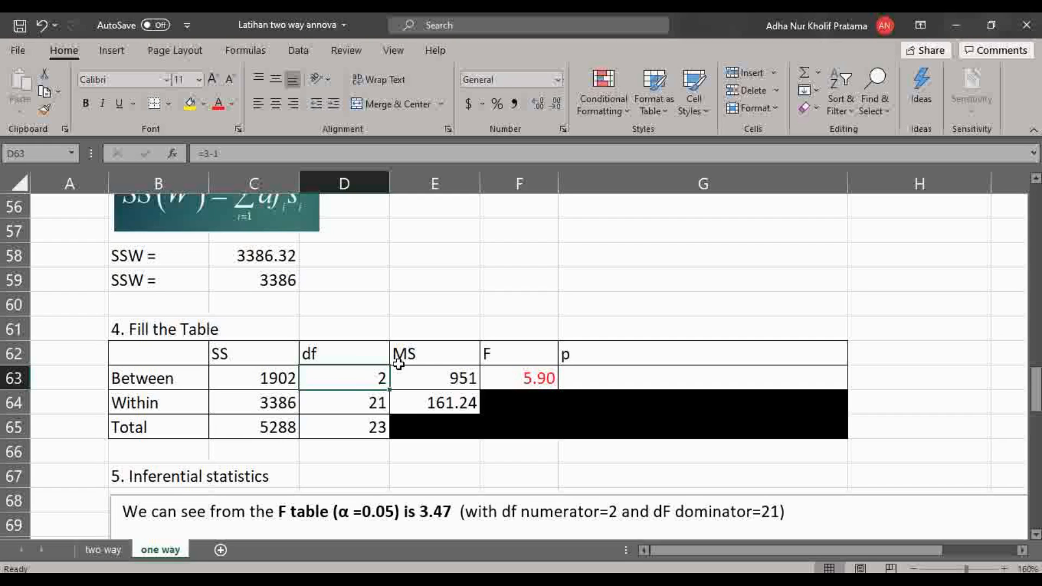
Inspect the within-group df formula in D64 of the ANOVA table and leave it unedited.
left_click(171, 408)
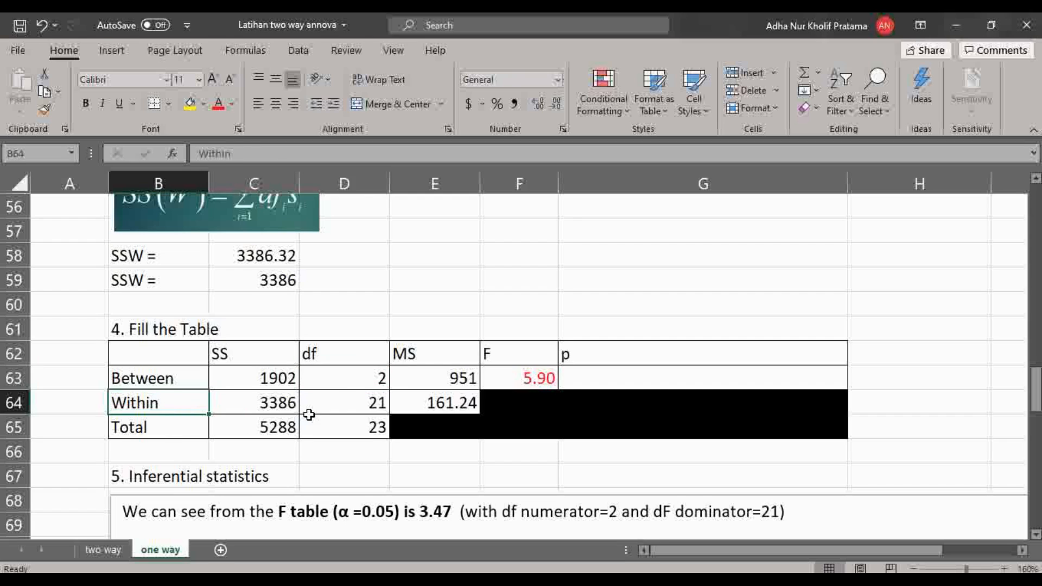
left_click(332, 402)
left_click(251, 154)
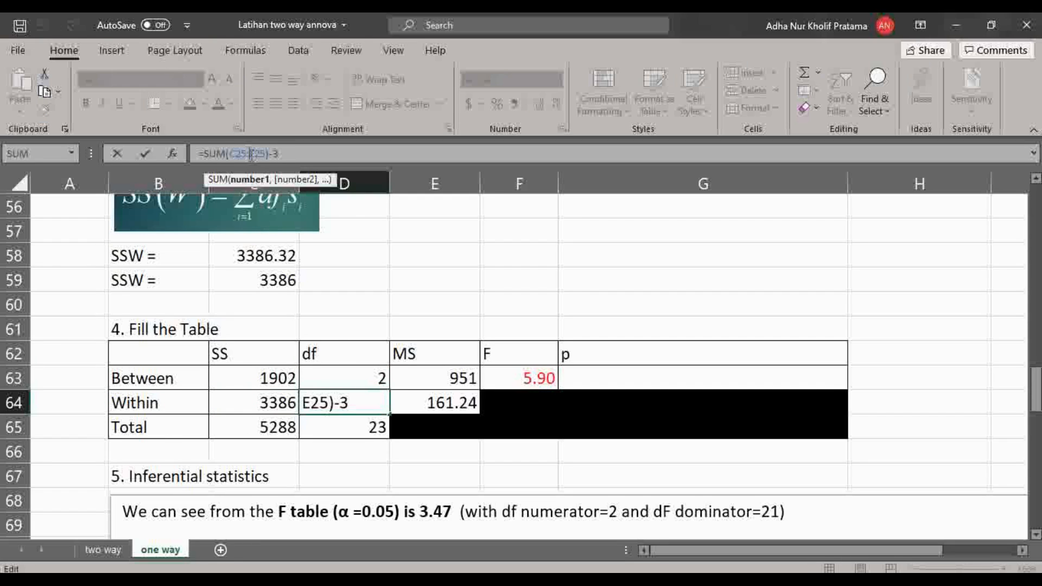
left_click(507, 277)
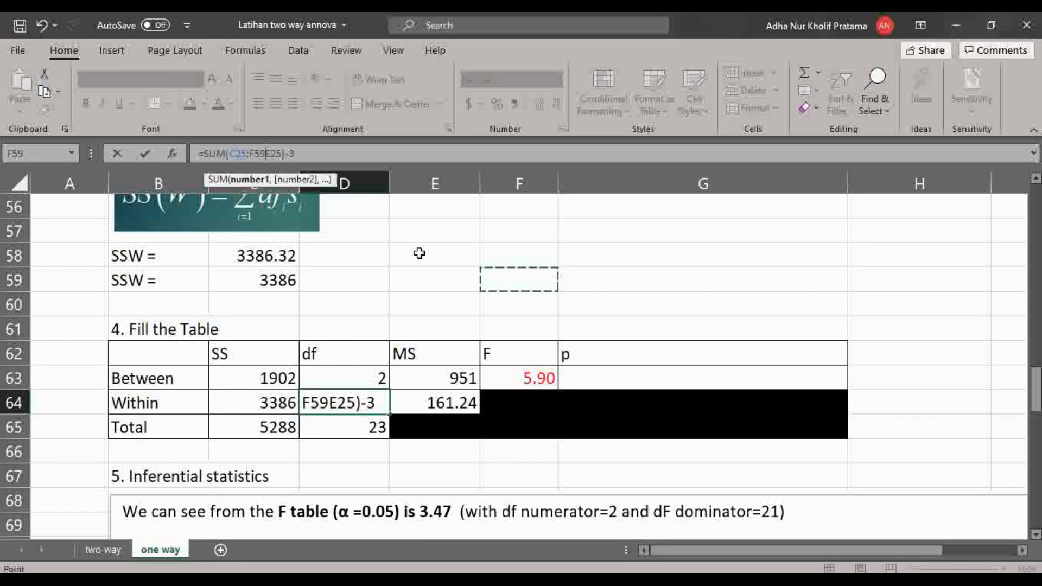
key("Escape")
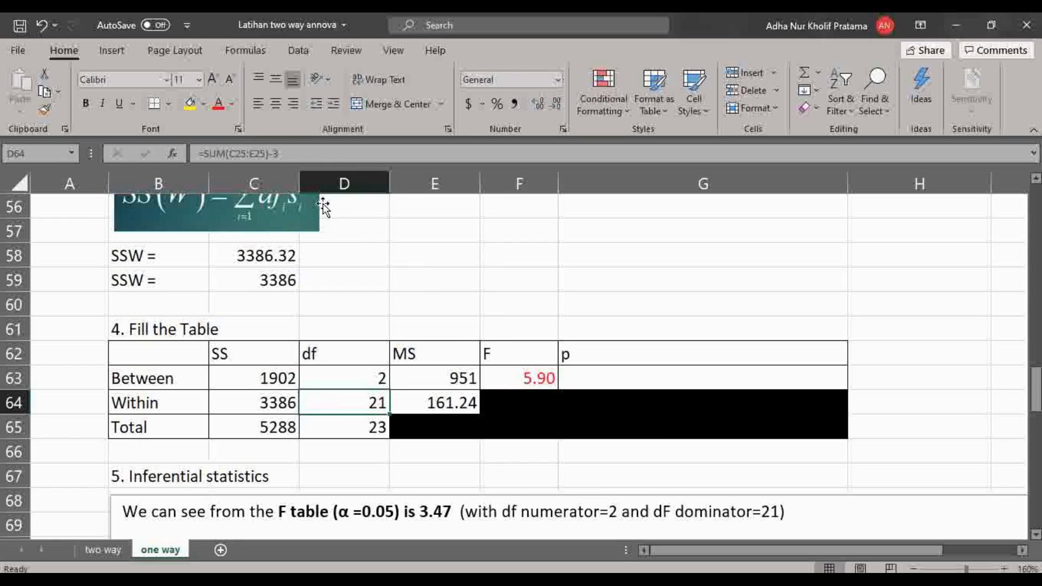
left_click(261, 148)
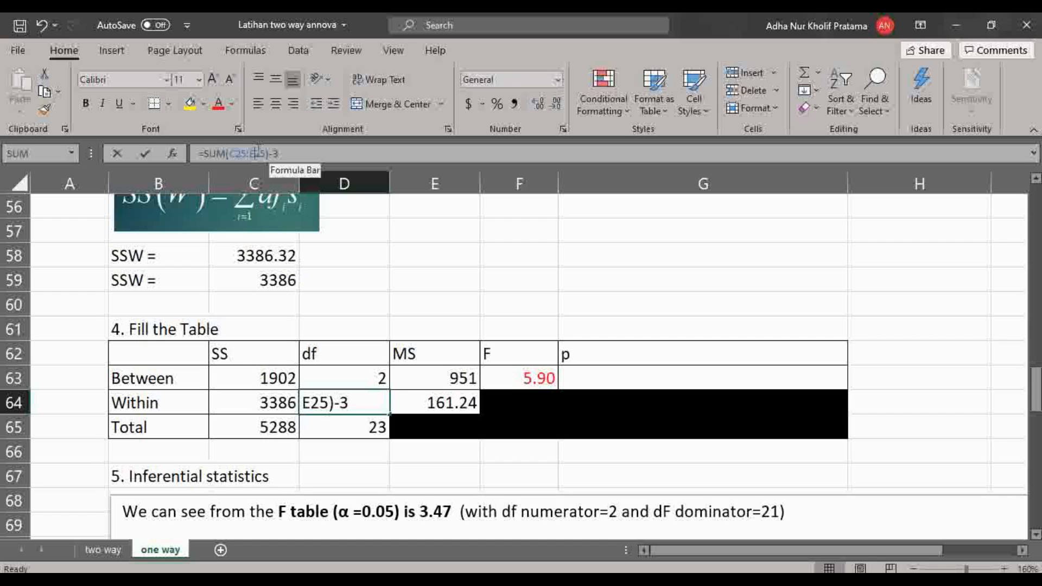
key("Escape")
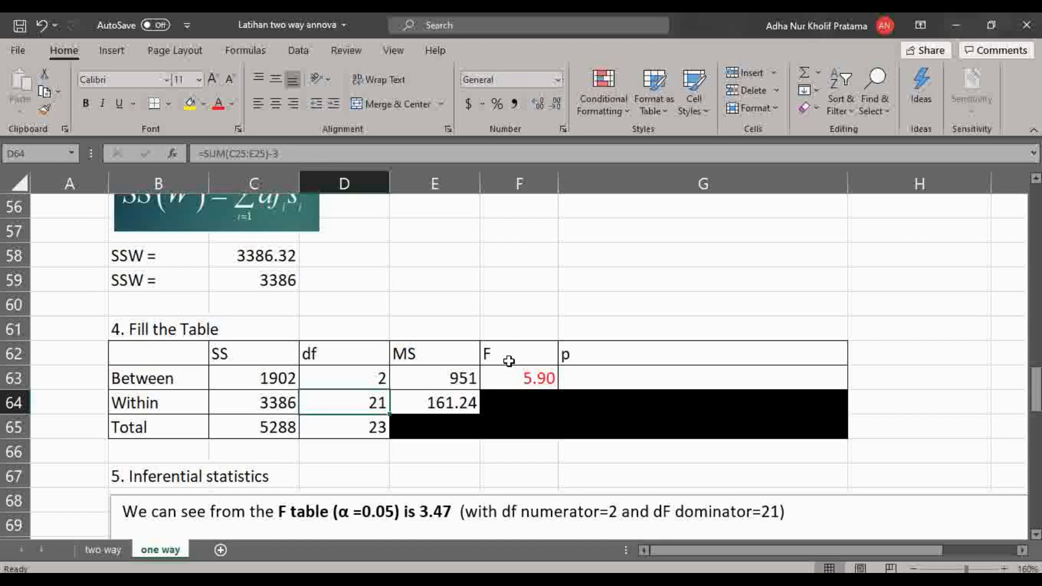
Trace D64's C25:E25 reference to the sample size row in the descriptive statistics table, keeping the formula as it is.
scroll(337, 293, "up", 3)
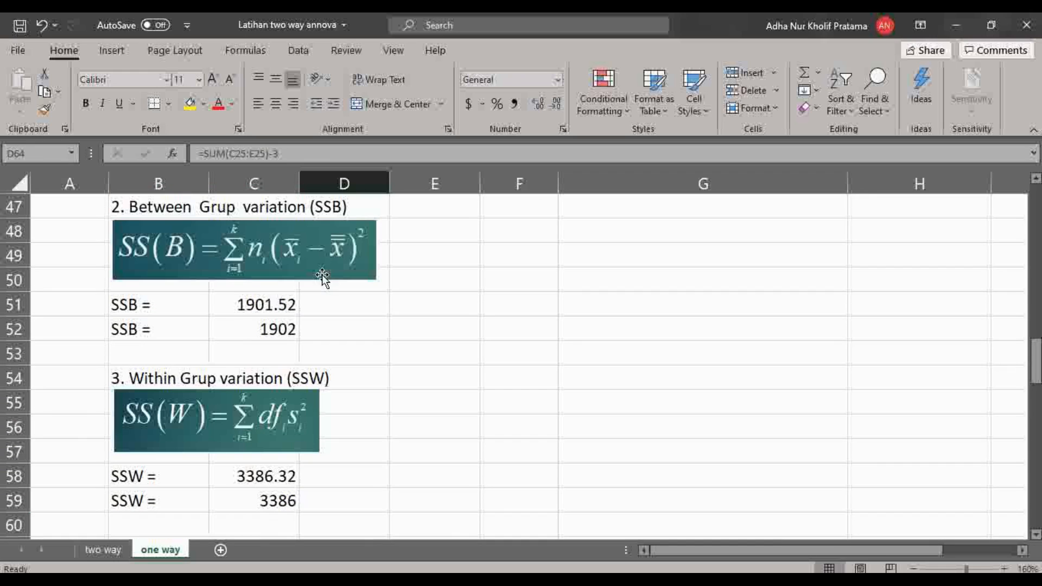
left_click(239, 155)
scroll(279, 337, "up", 13)
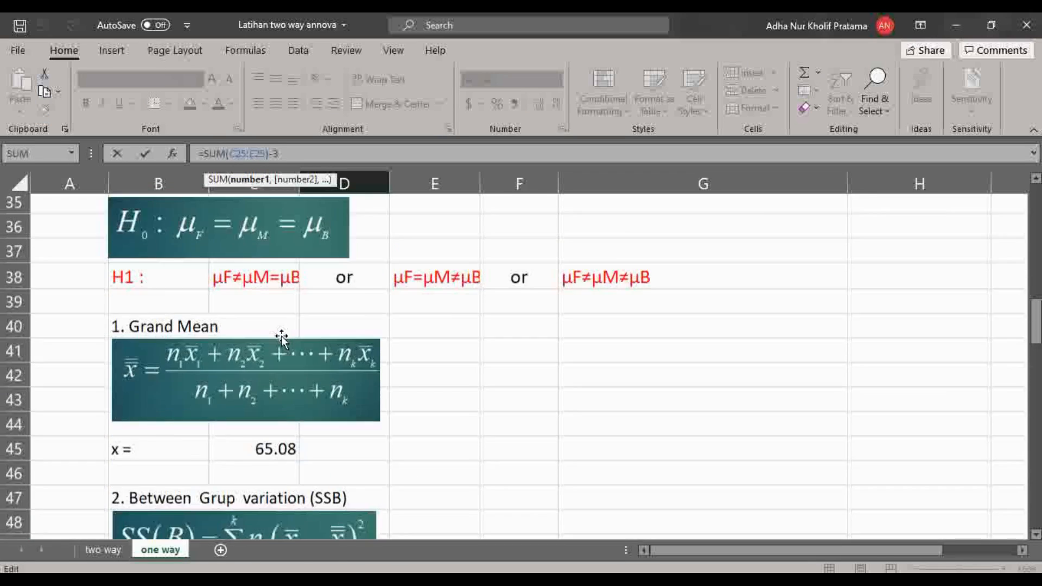
scroll(279, 337, "down", 3)
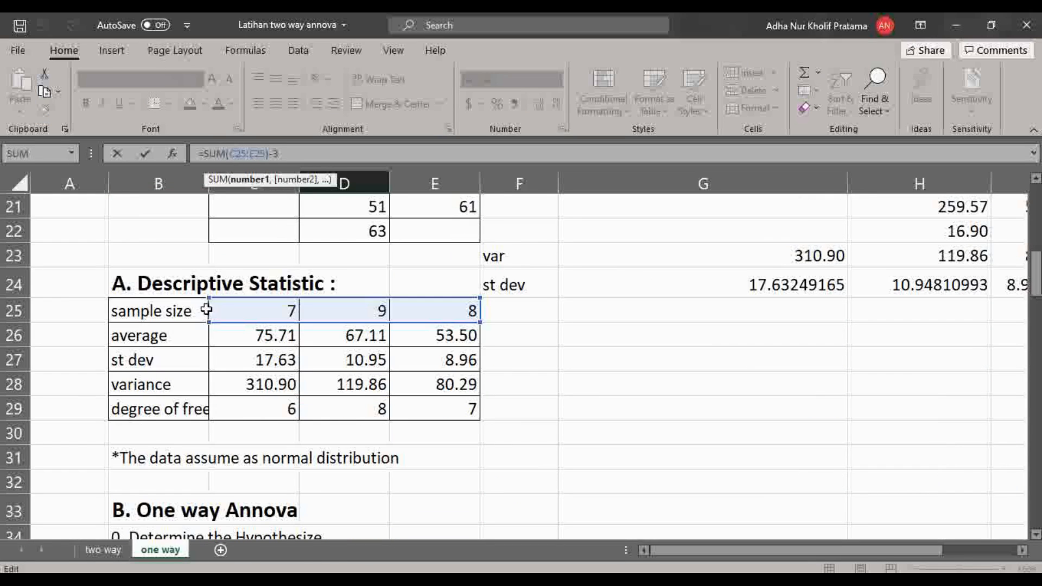
scroll(406, 308, "down", 2)
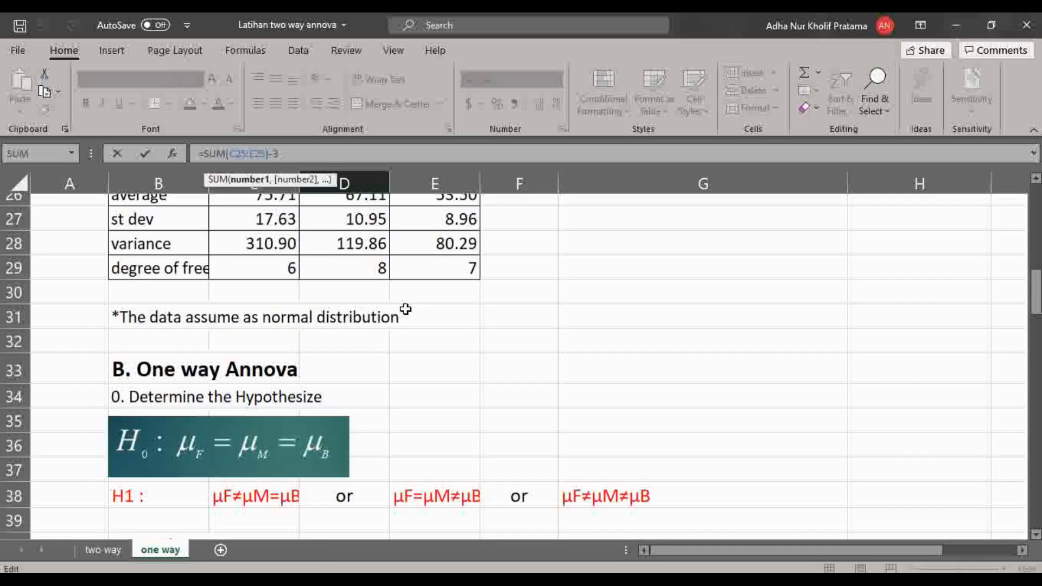
scroll(406, 308, "down", 4)
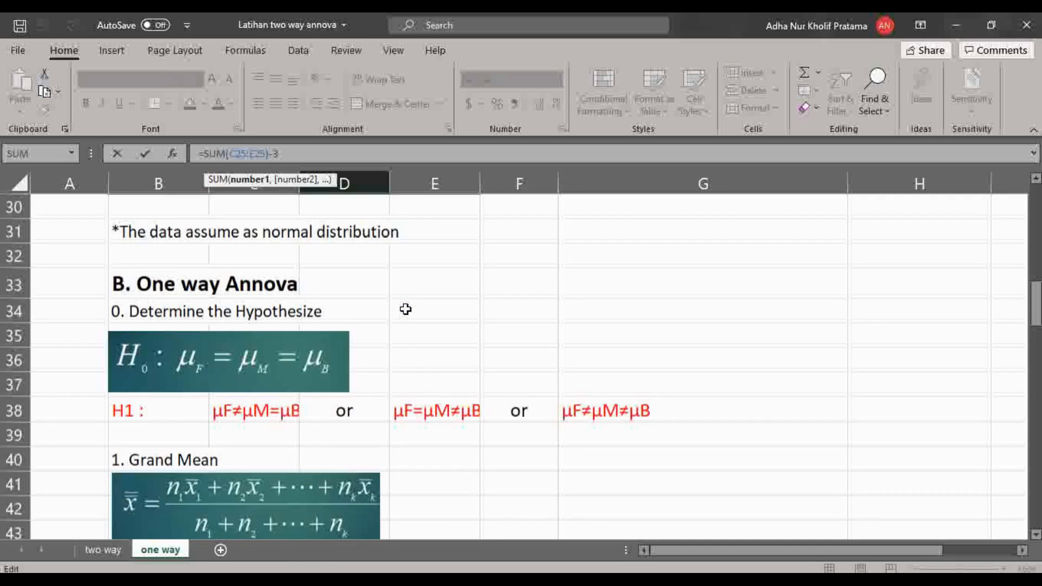
scroll(407, 312, "up", 4)
scroll(408, 321, "up", 2)
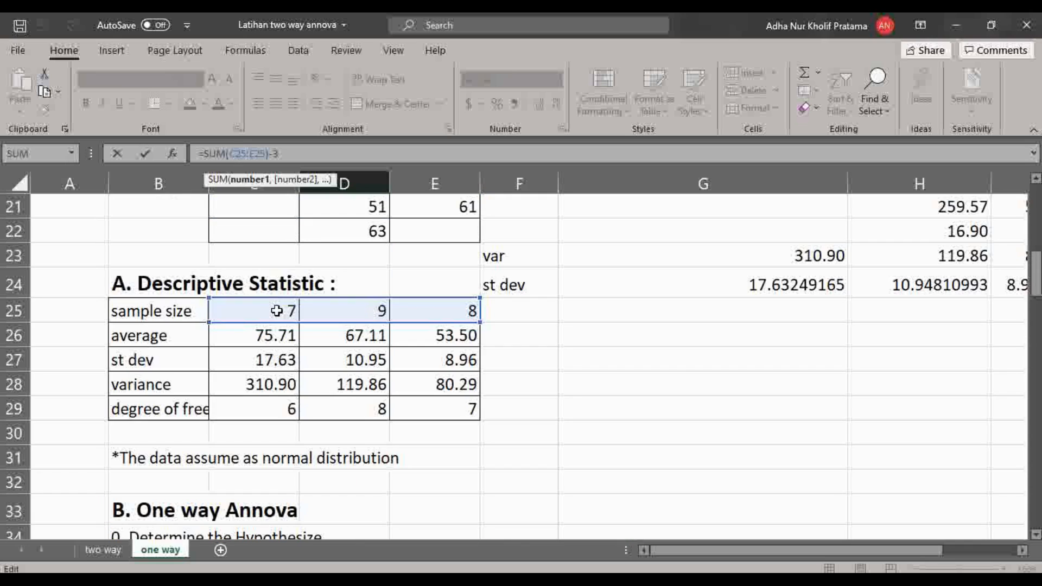
scroll(421, 324, "down", 3)
scroll(421, 324, "down", 6)
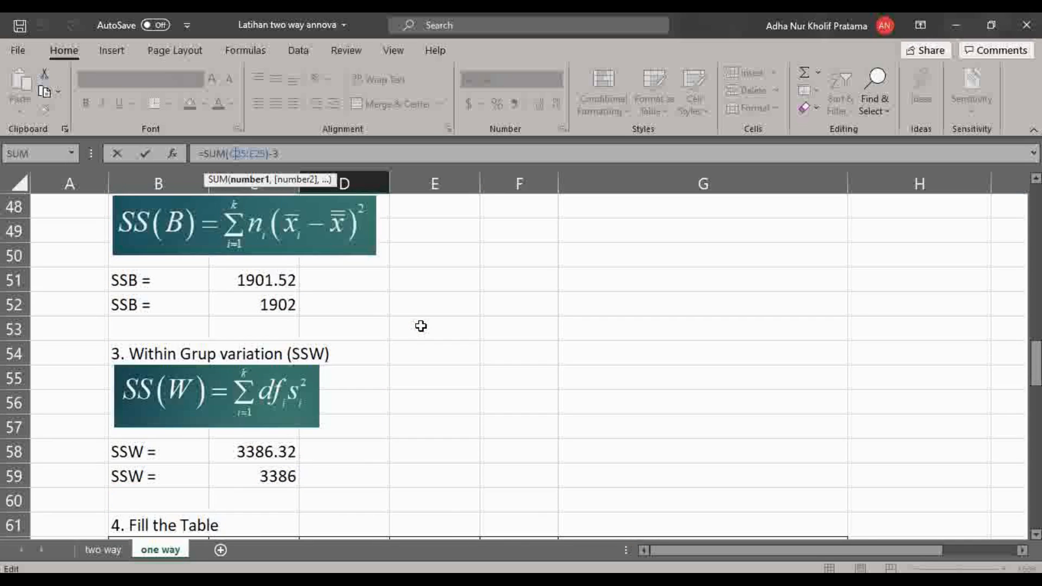
key("ctrl+Return")
scroll(418, 325, "down", 2)
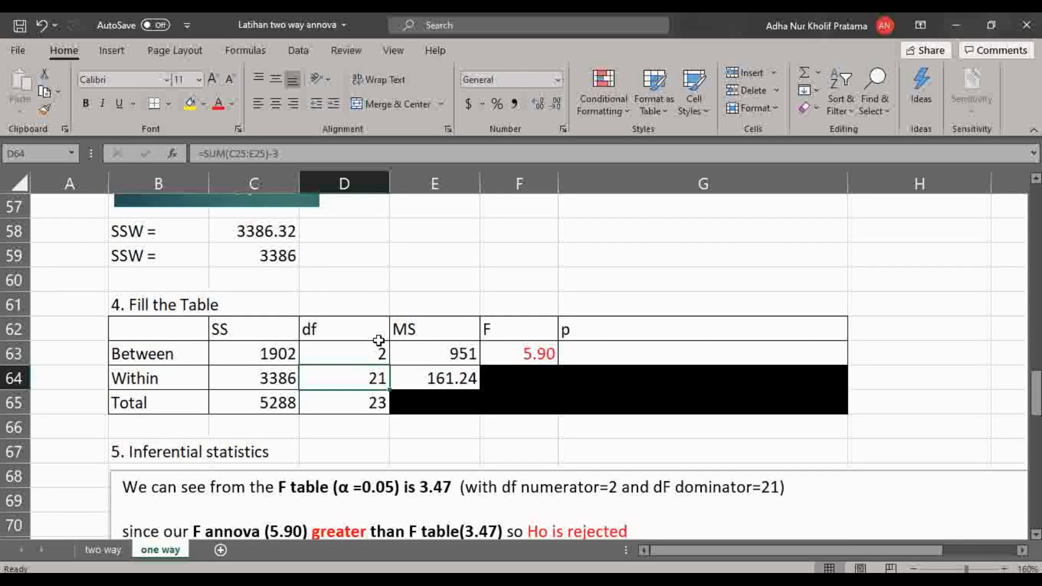
Inspect the mean square formulas in E63 and E64, tracing each to its SS and df cells.
left_click(438, 354)
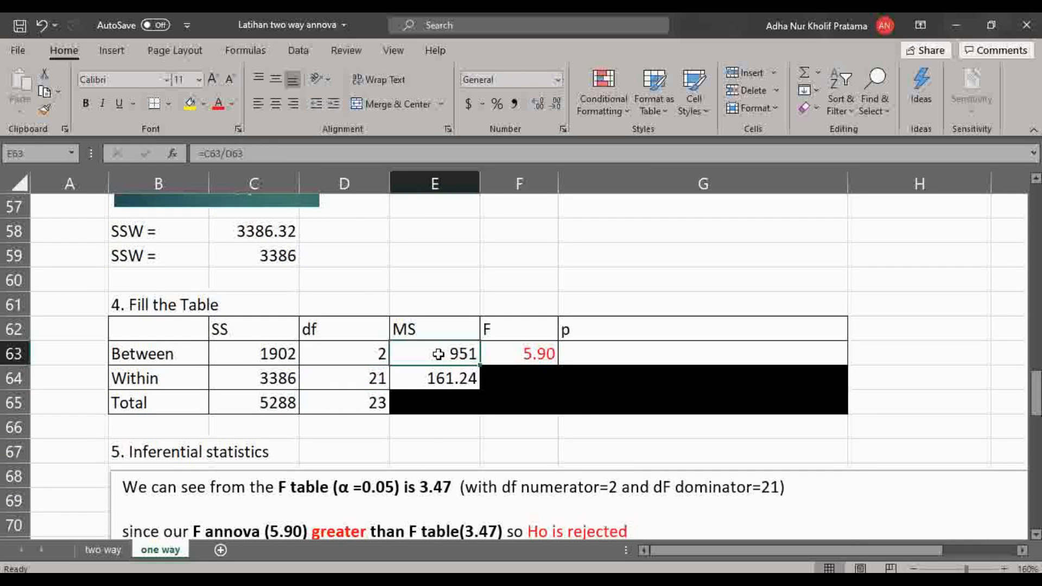
left_click(222, 154)
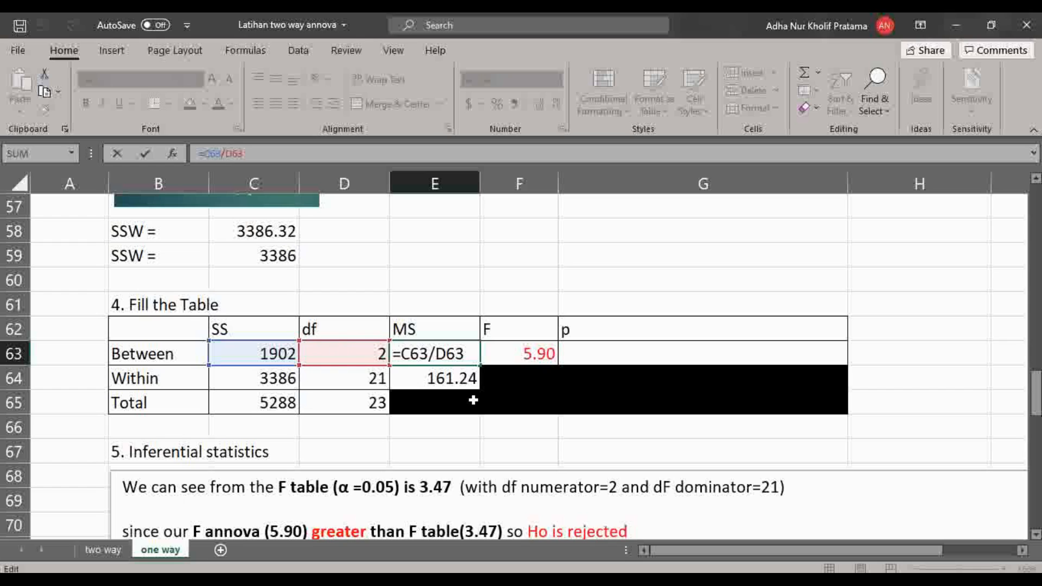
left_click(445, 375)
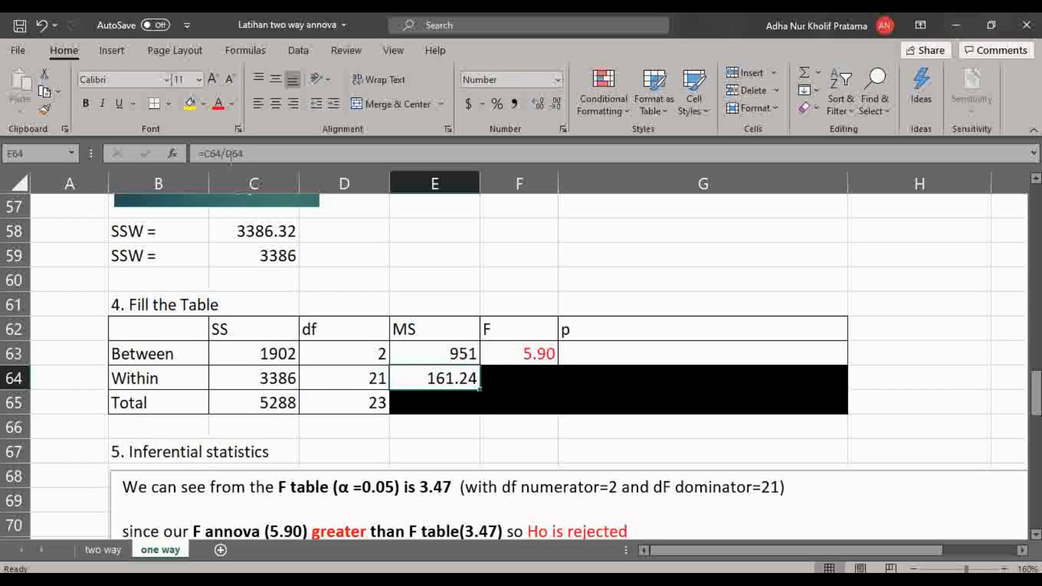
left_click(232, 154)
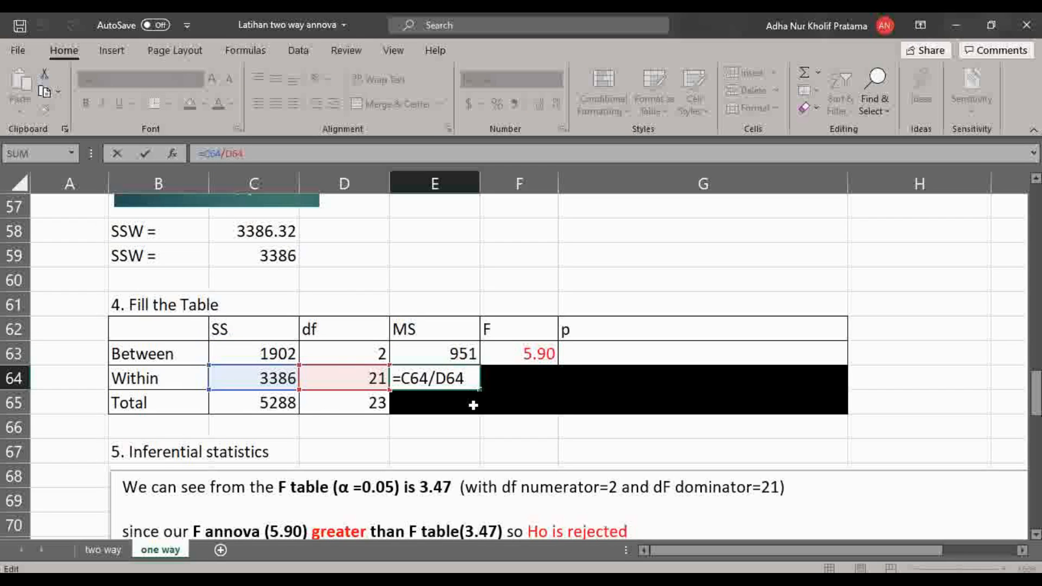
key("Return")
Inspect the F formula in F63, trace it to the two mean square cells, and leave it unedited.
left_click(534, 352)
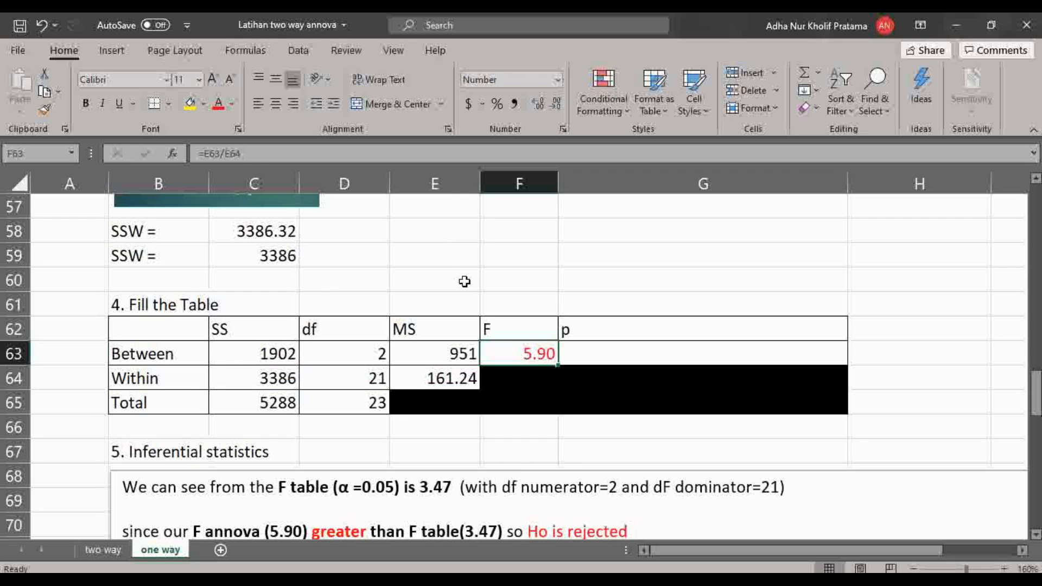
left_click(215, 154)
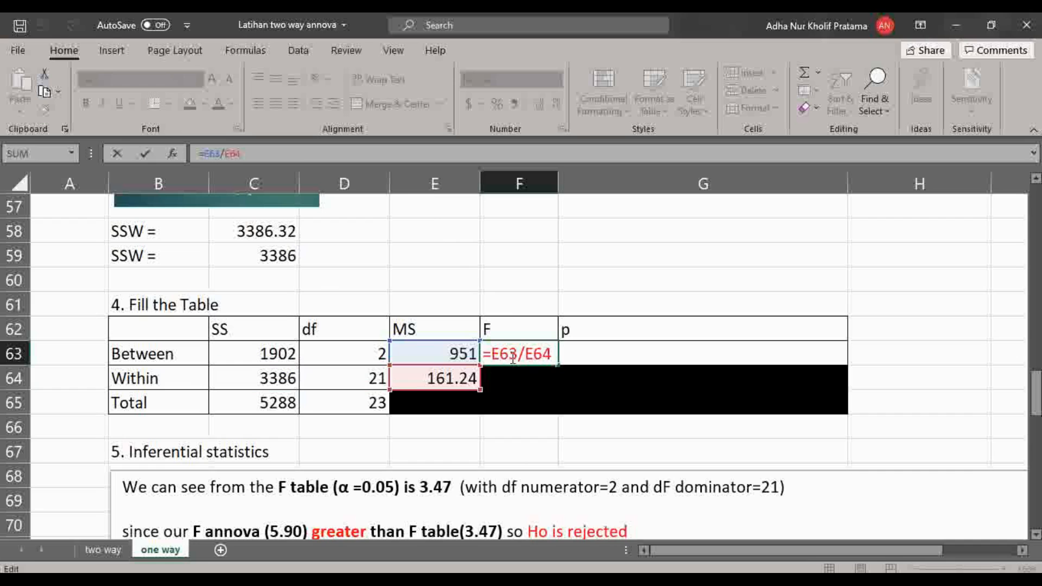
key("Escape")
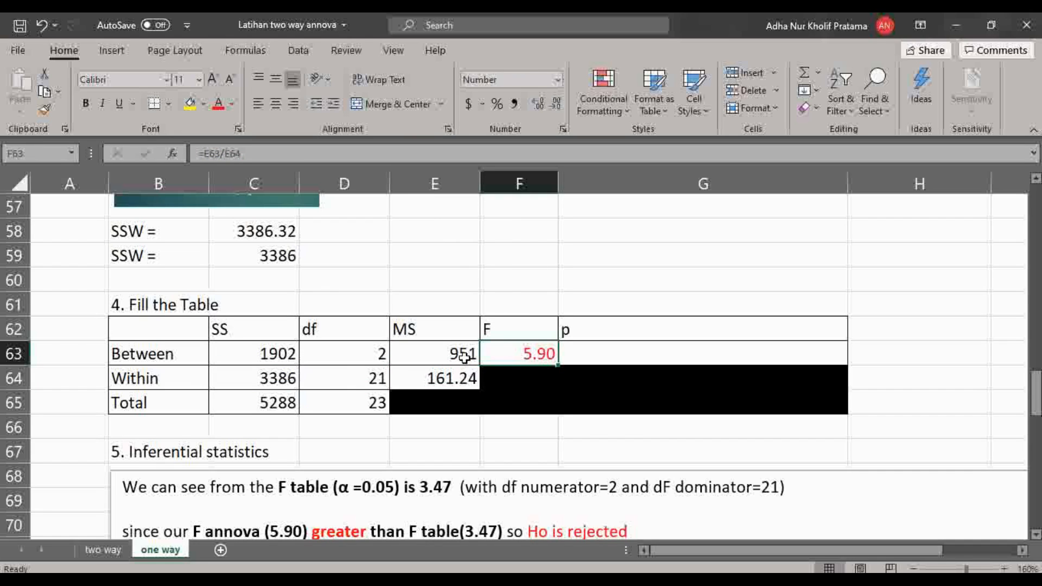
Review the Inferential statistics section, comparing the ANOVA table's F and df entries with the F table value and the conclusion.
scroll(575, 388, "down", 1)
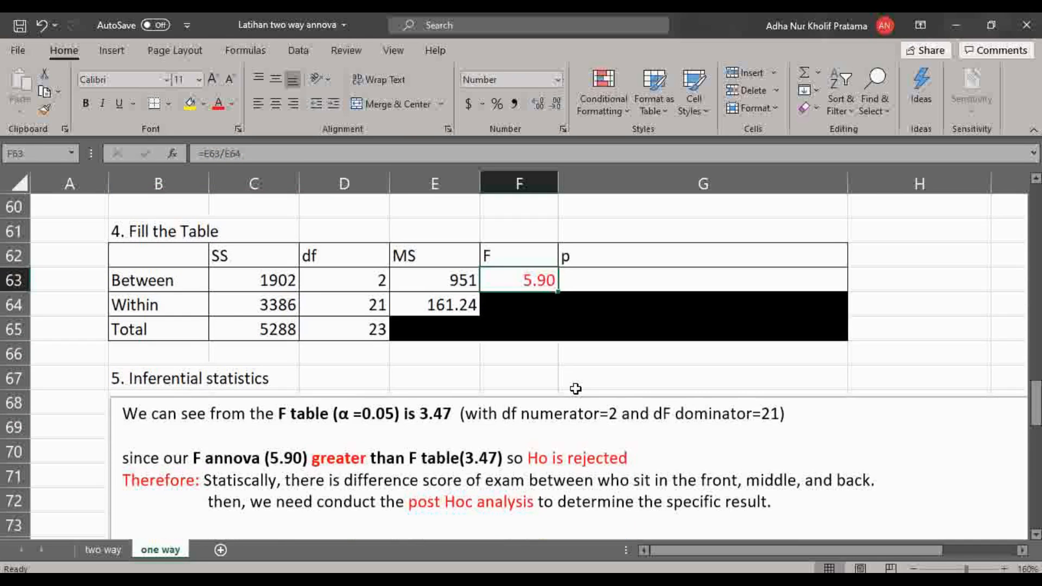
scroll(575, 388, "up", 1)
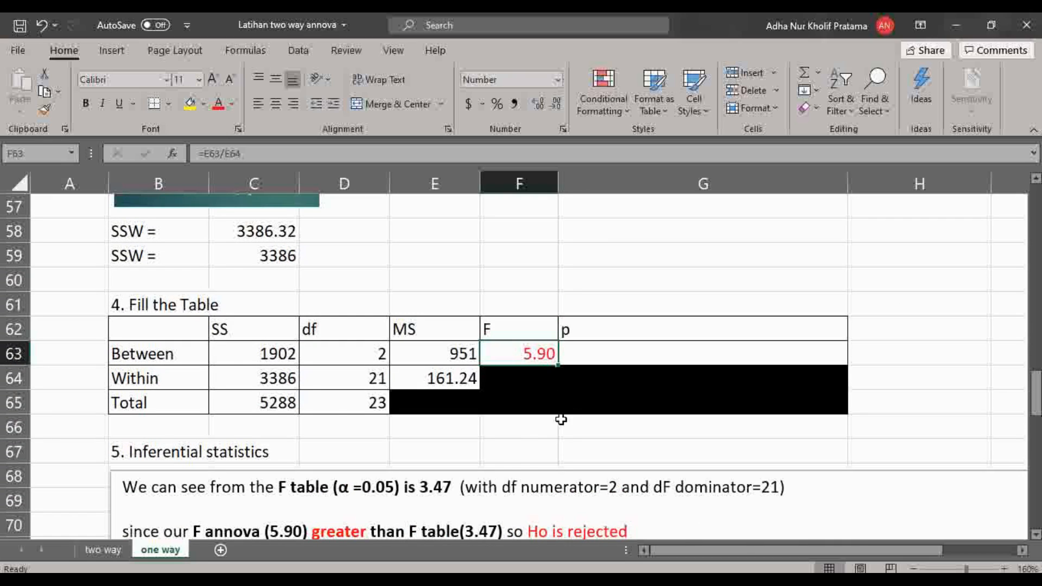
scroll(554, 431, "up", 1)
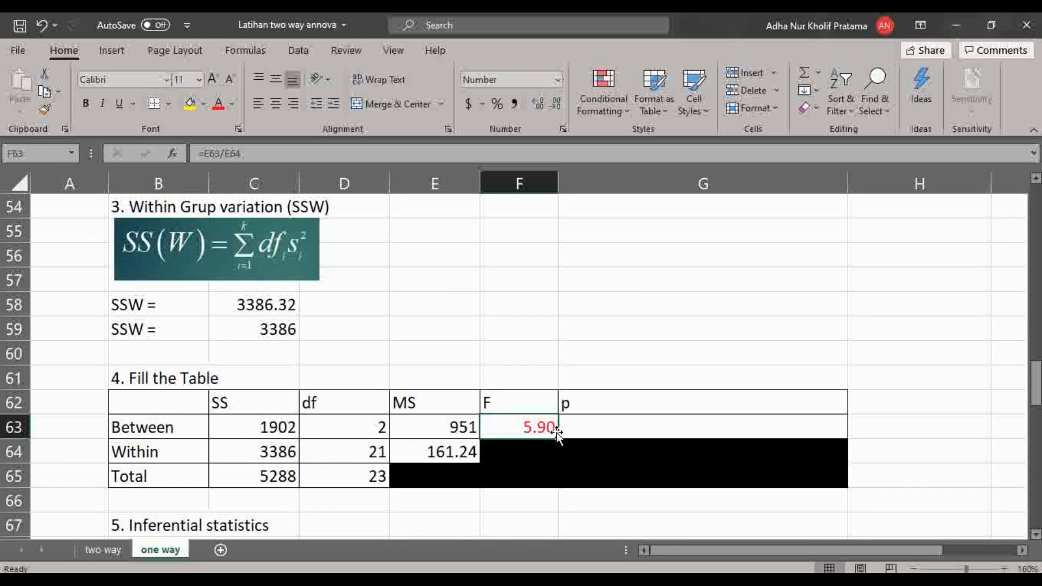
scroll(558, 432, "down", 2)
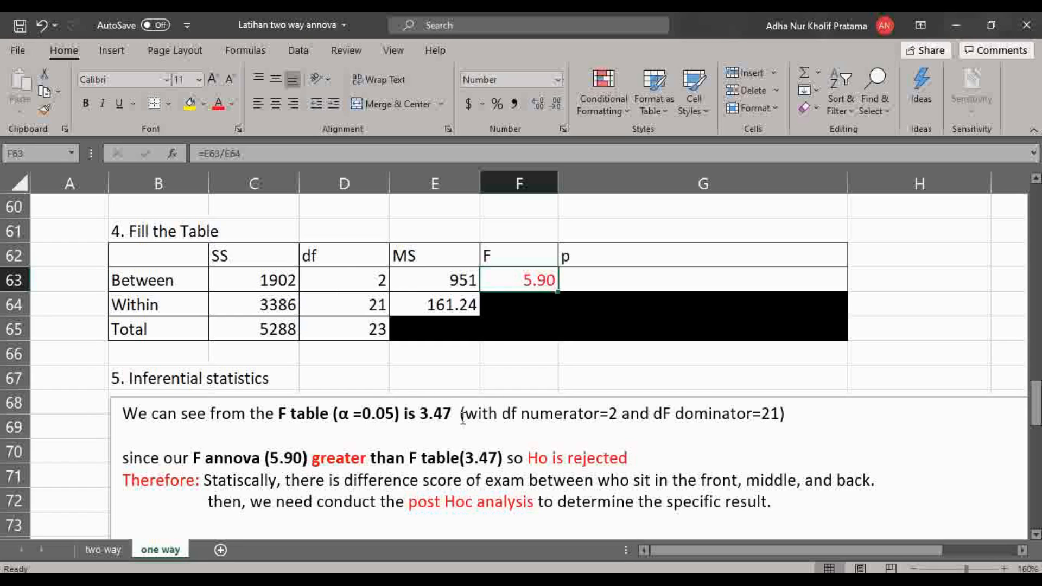
scroll(463, 421, "up", 2)
scroll(472, 426, "down", 1)
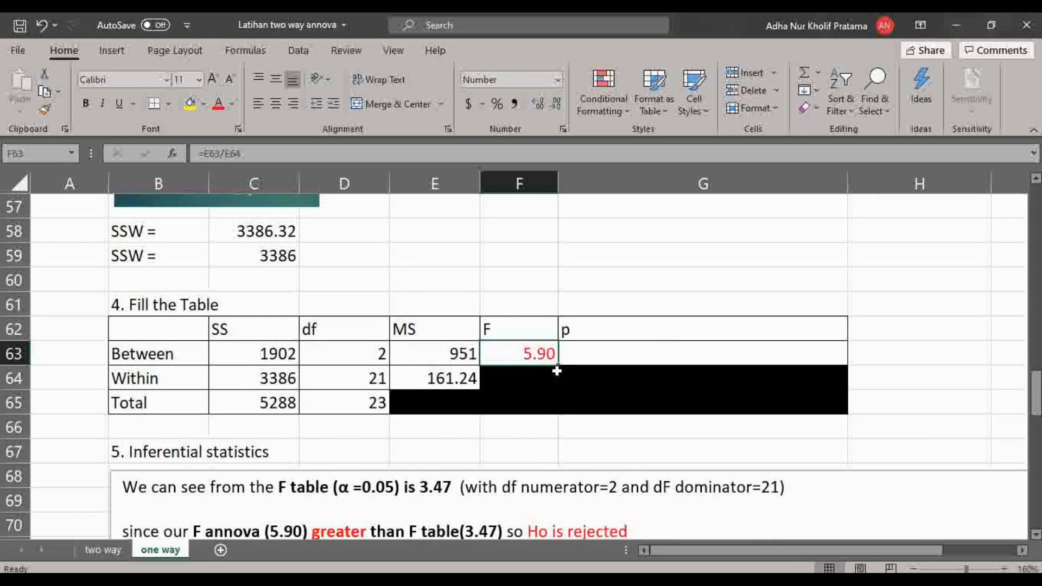
scroll(559, 369, "down", 1)
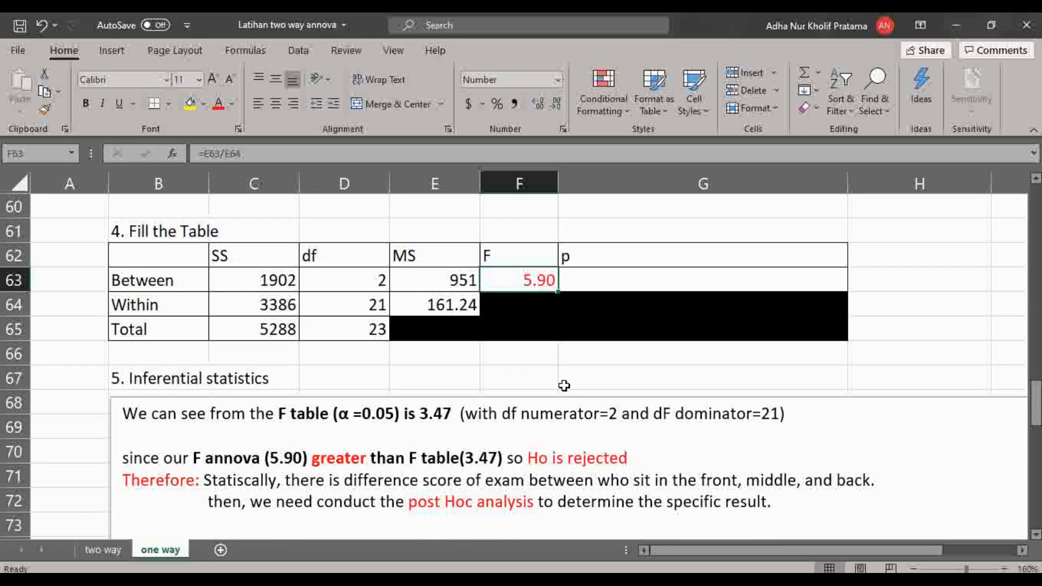
scroll(595, 418, "down", 1)
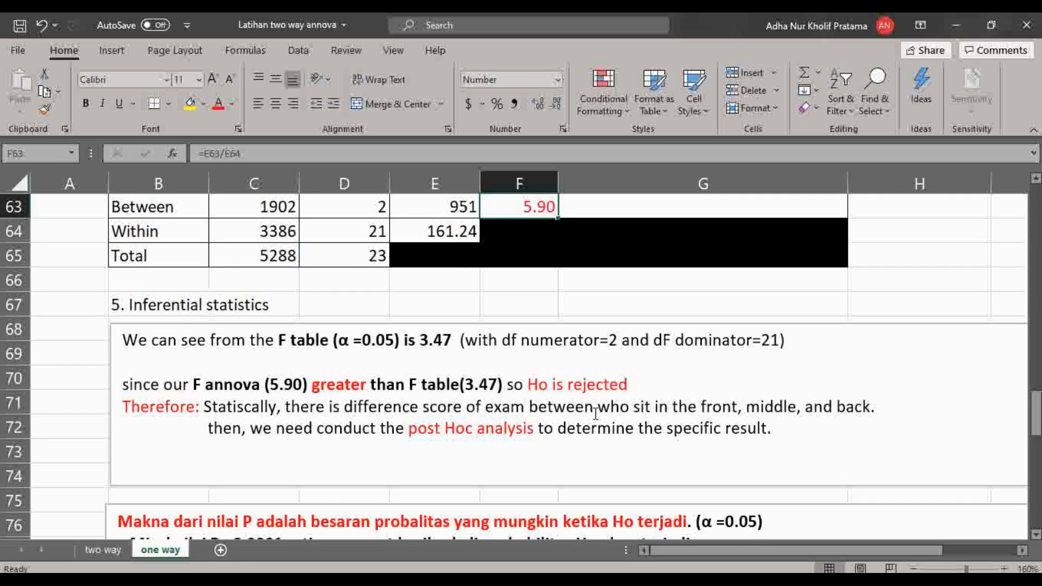
scroll(596, 420, "up", 1)
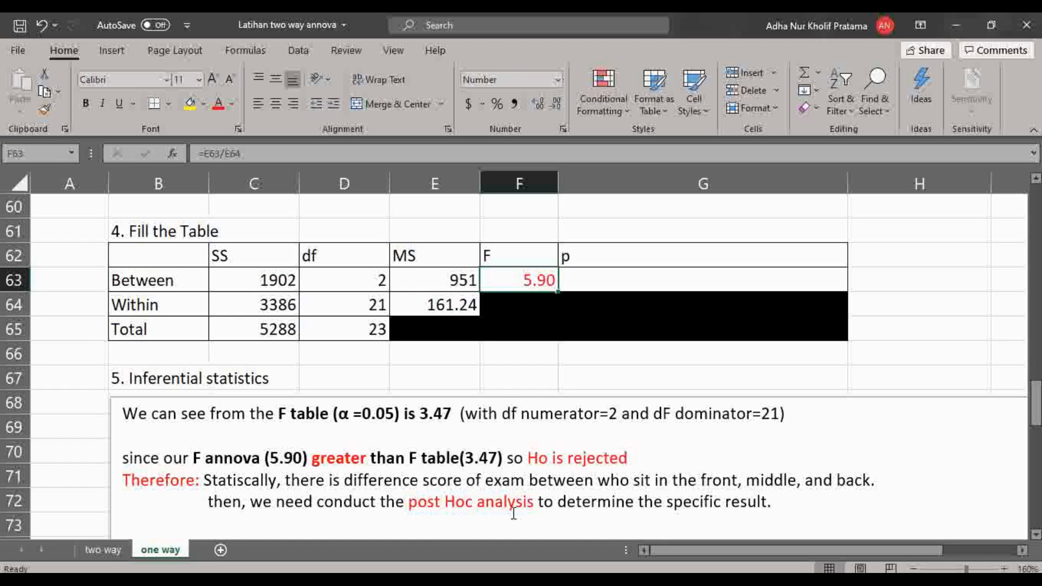
Review the Inferential statistics conclusion and the P-value note below it, and select the Between row's p cell, G63, in the ANOVA table.
scroll(505, 505, "down", 3)
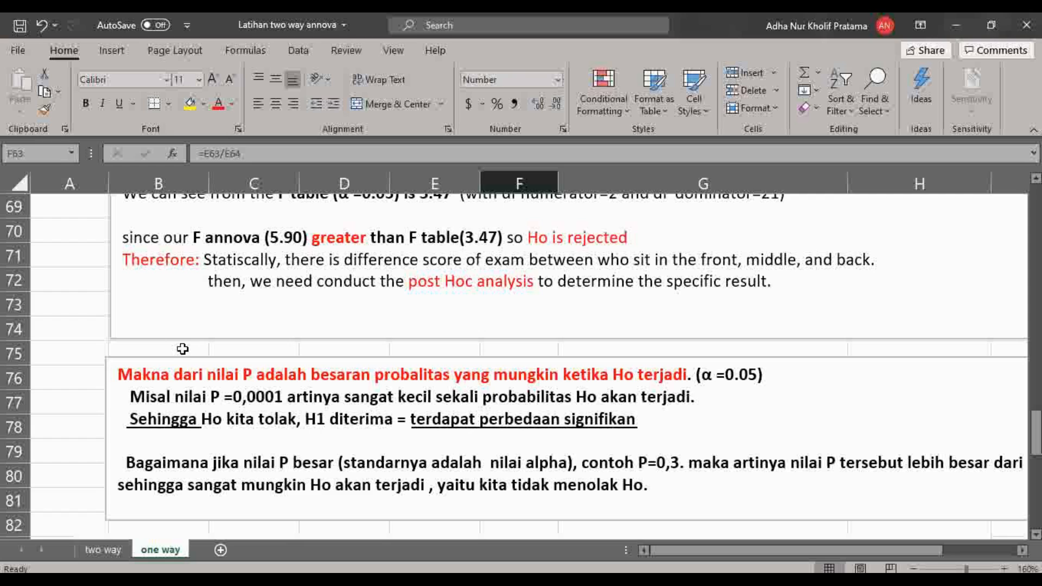
scroll(182, 349, "up", 2)
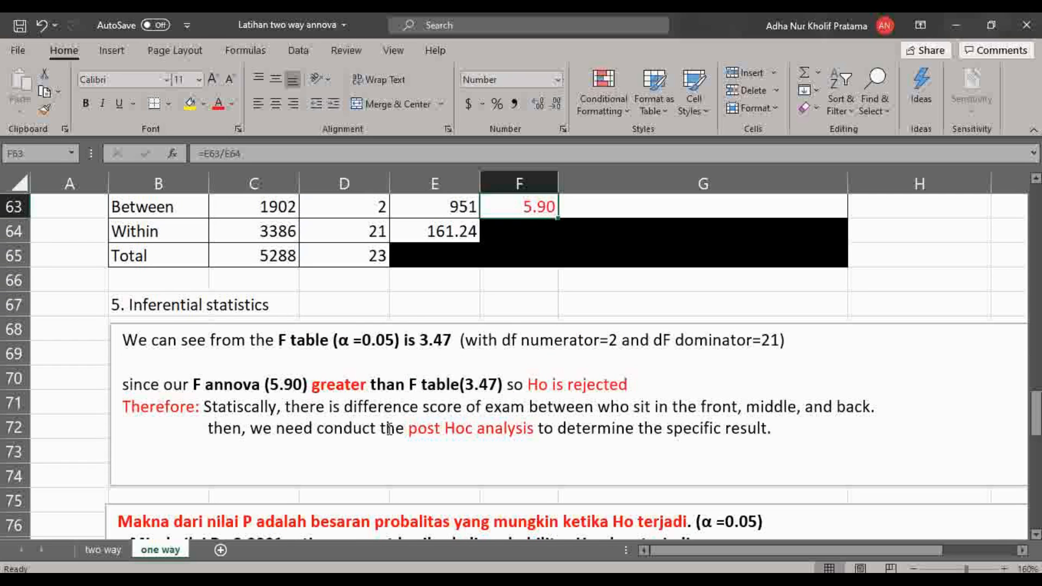
scroll(387, 434, "down", 1)
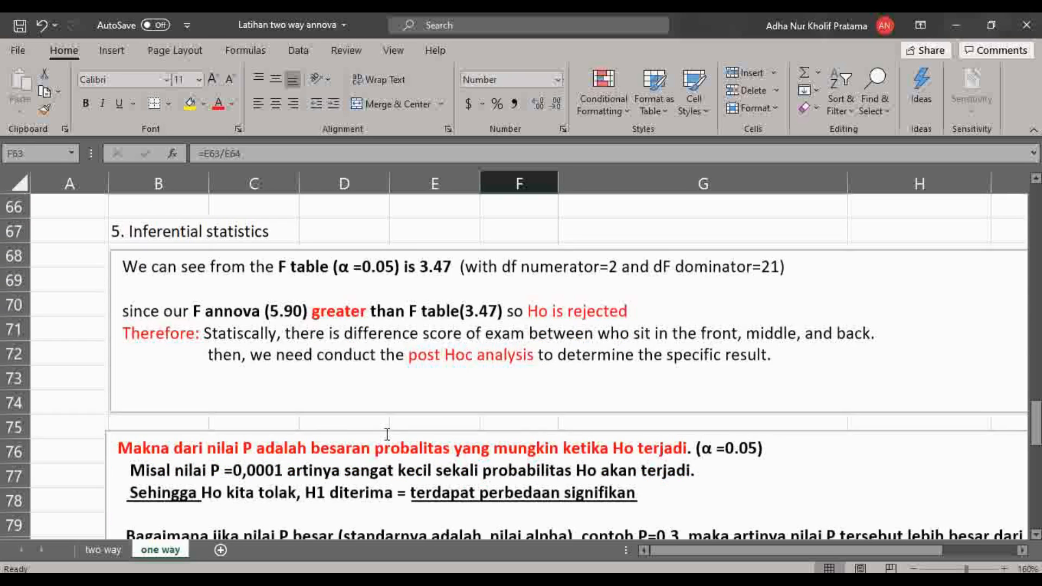
scroll(387, 434, "up", 2)
left_click(598, 276)
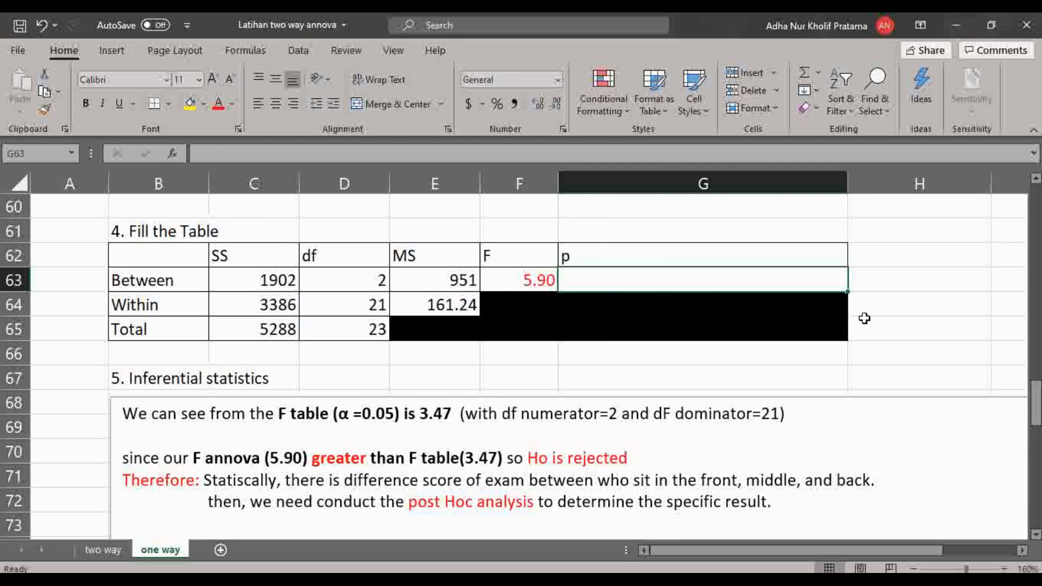
scroll(795, 373, "down", 1)
scroll(757, 389, "up", 1)
Read the P-value note under the conclusion, covering the P = 0,0001 and P = 0,3 examples against α = 0.05.
scroll(682, 354, "down", 3)
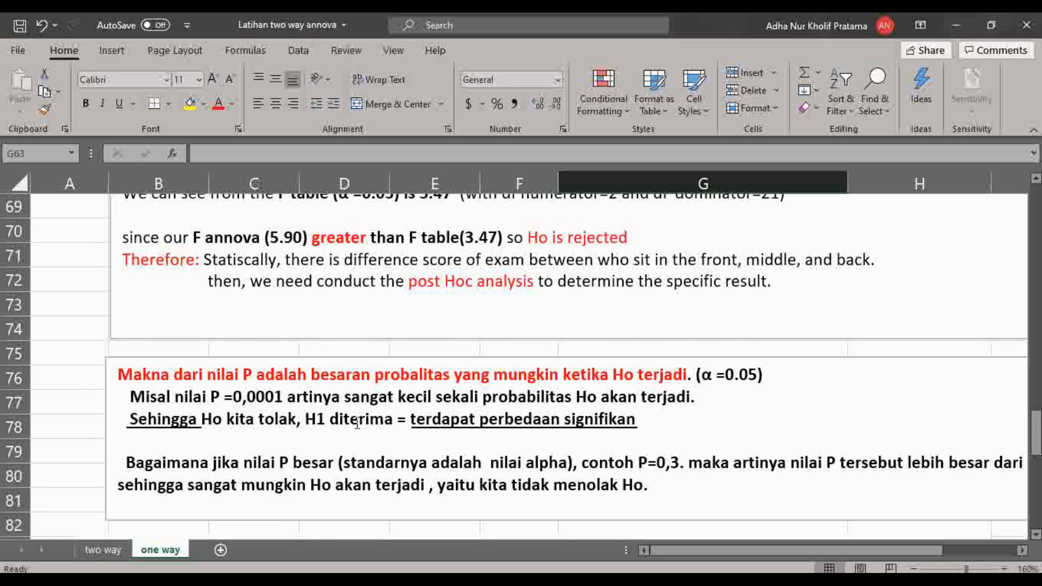
scroll(357, 424, "down", 1)
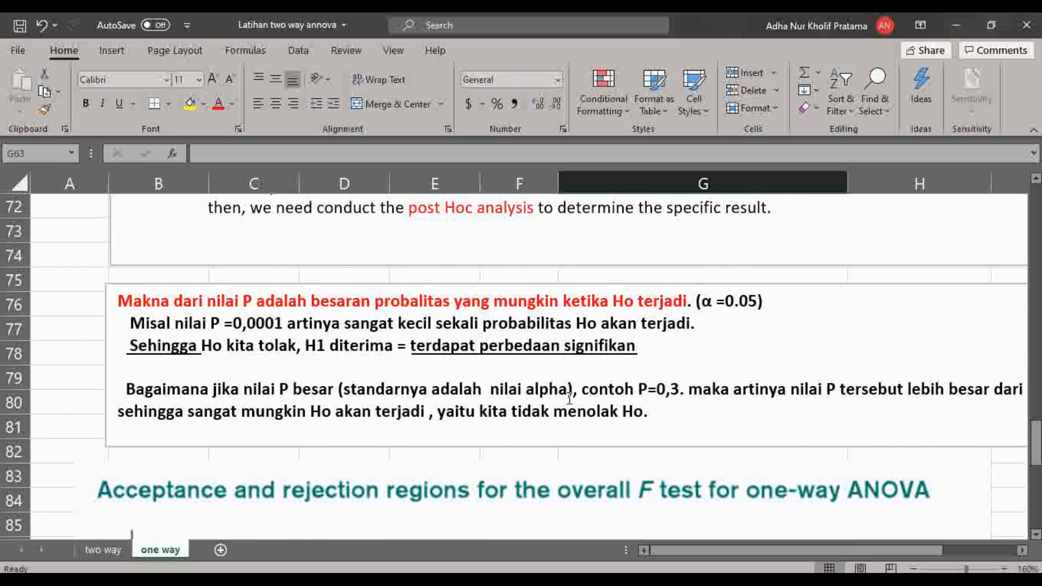
scroll(569, 400, "up", 1)
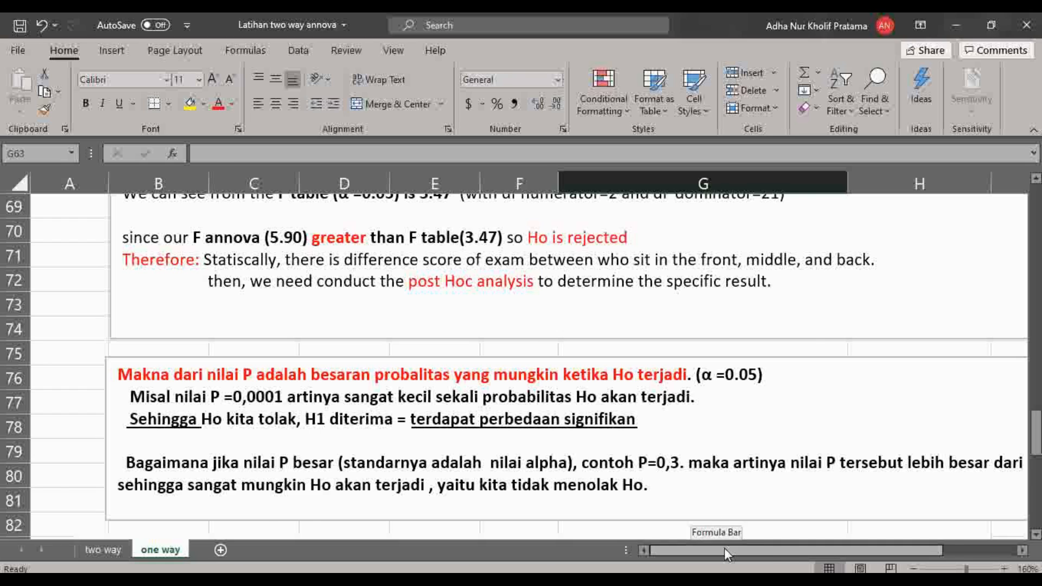
left_click_drag(724, 548, 608, 539)
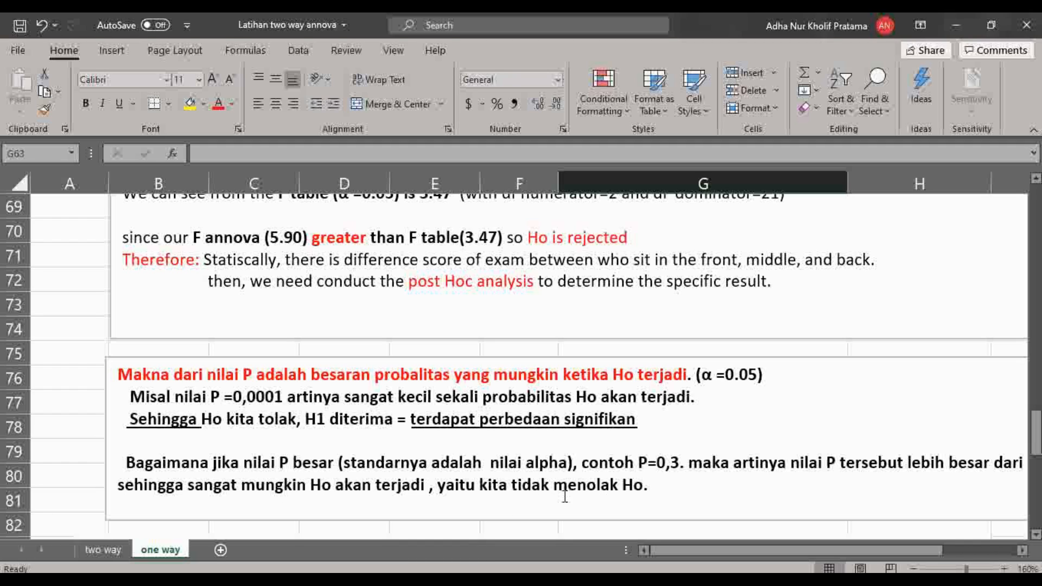
Examine the F-distribution diagram below the notes, comparing the acceptance region, the rejection region and the critical value on the axis.
scroll(564, 496, "down", 5)
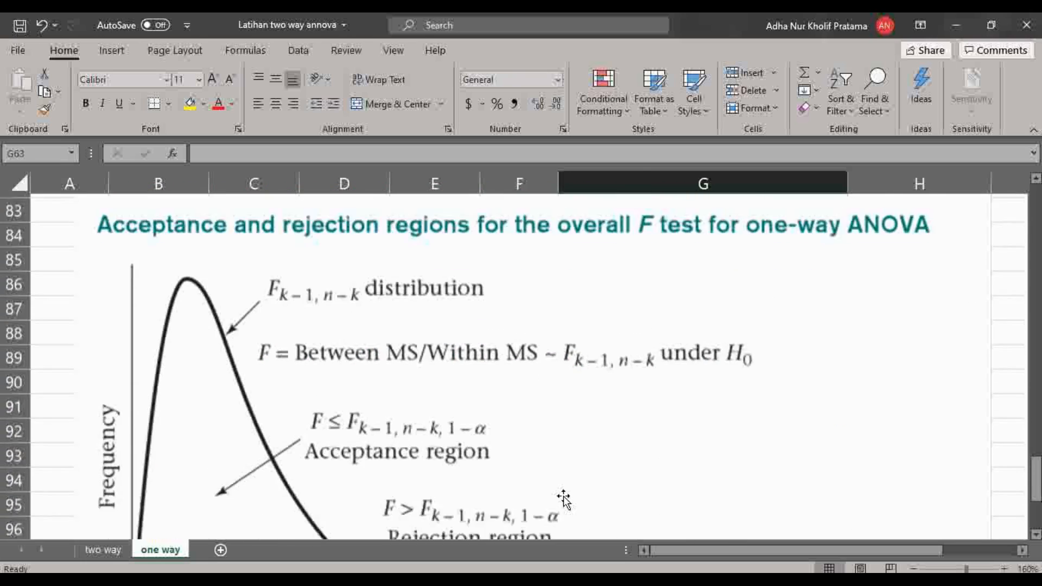
scroll(559, 500, "down", 2)
scroll(559, 500, "up", 1)
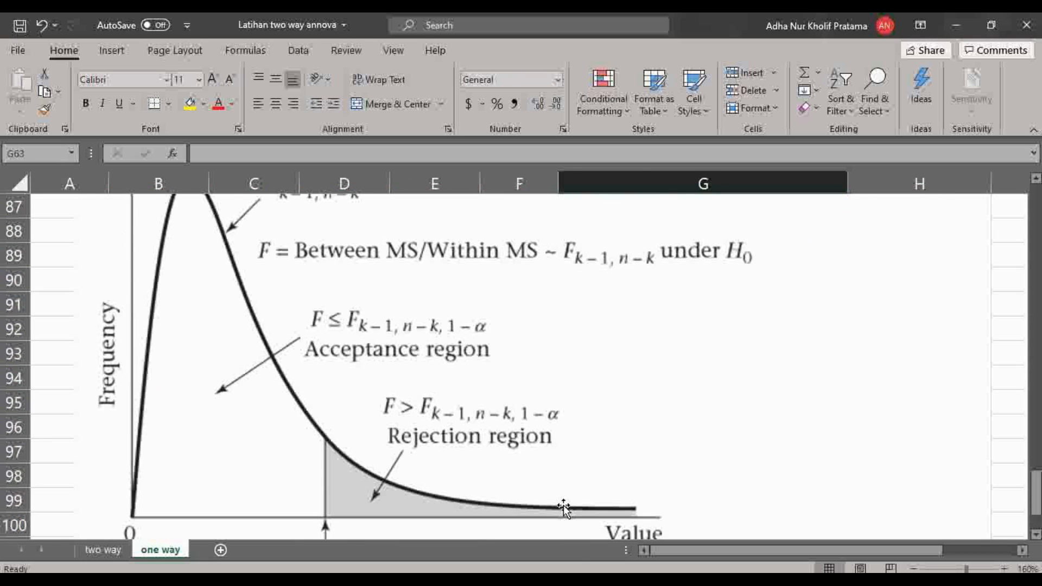
scroll(304, 443, "down", 1)
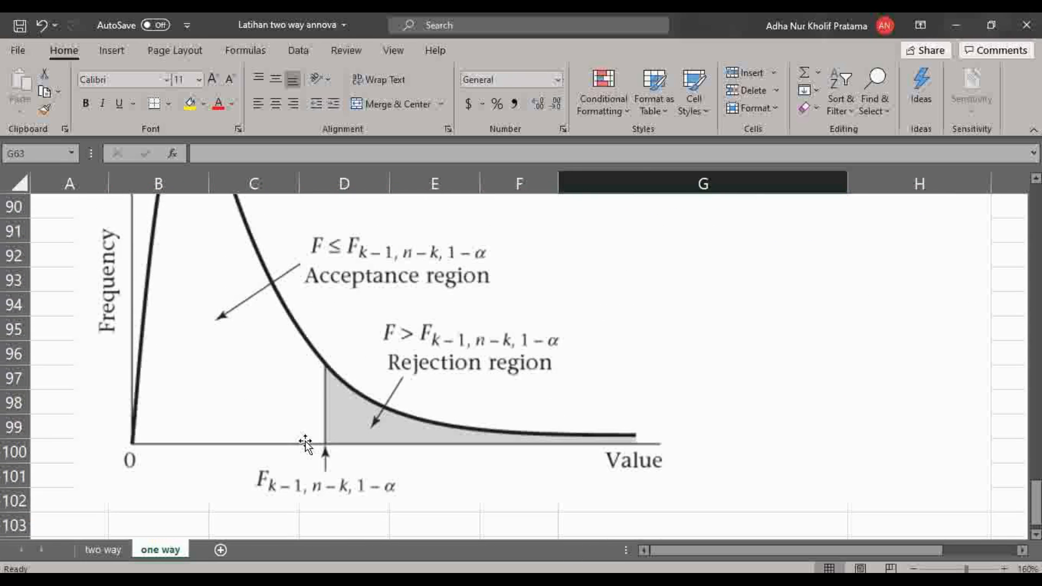
scroll(305, 442, "up", 1)
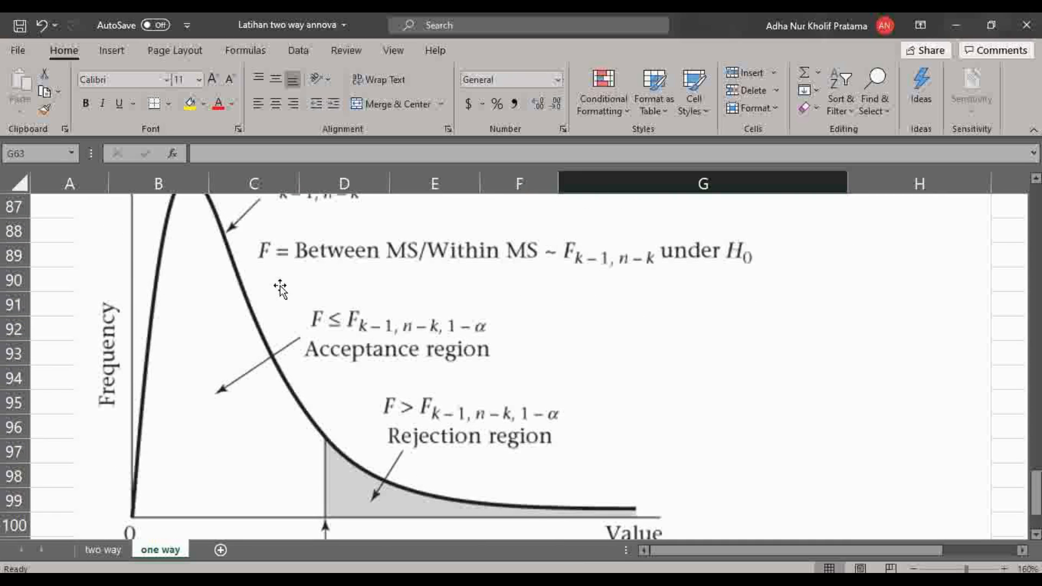
scroll(360, 495, "down", 1)
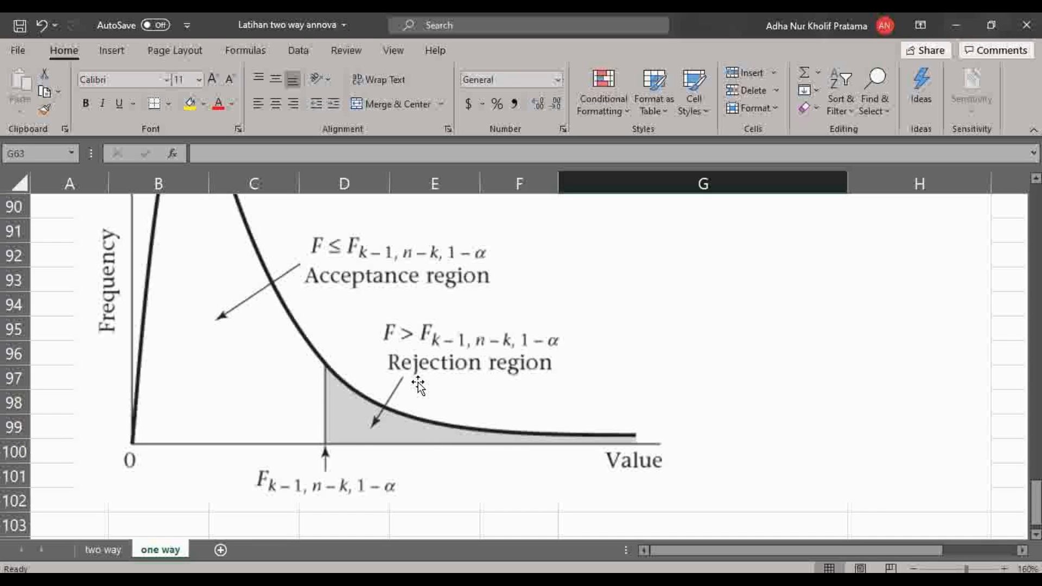
scroll(541, 437, "down", 2)
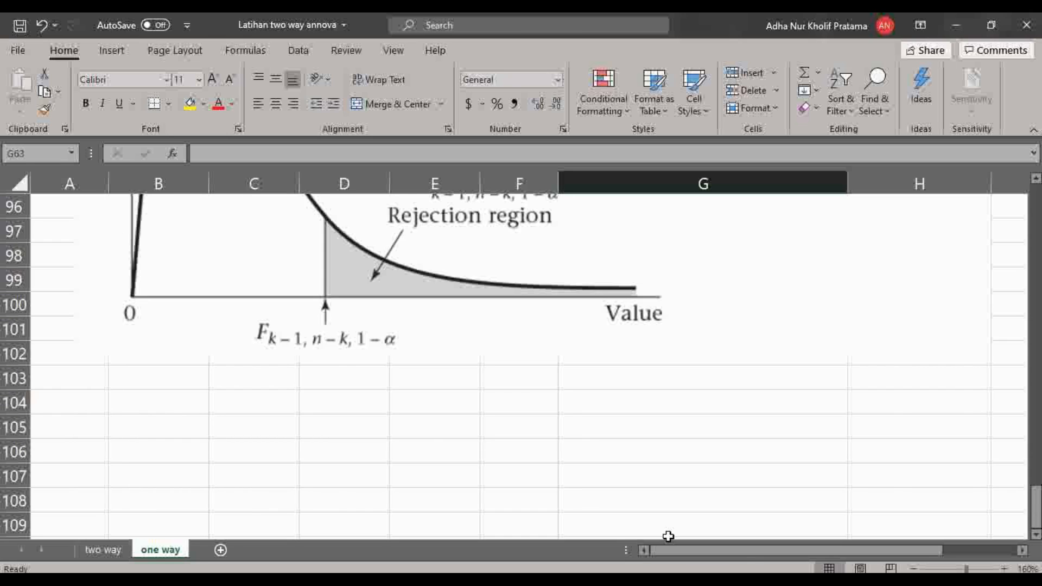